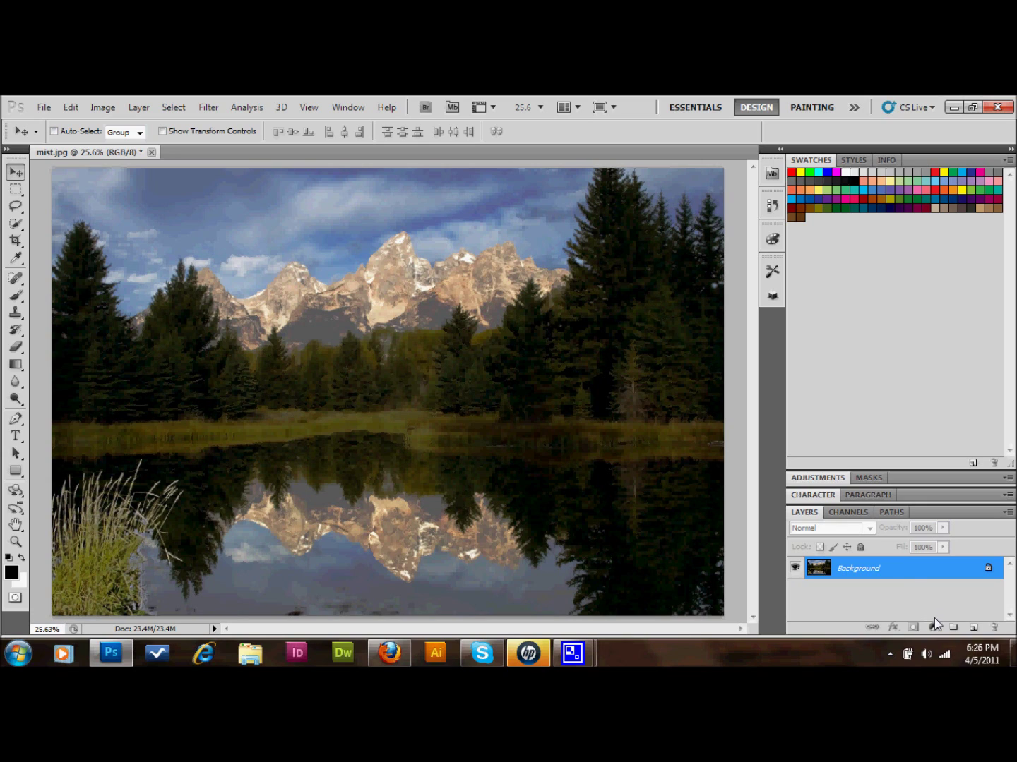
# Add a Hue/Saturation adjustment layer with Saturation -100 and Lightness +100, turning the photo pure white
pyautogui.click(935, 626)
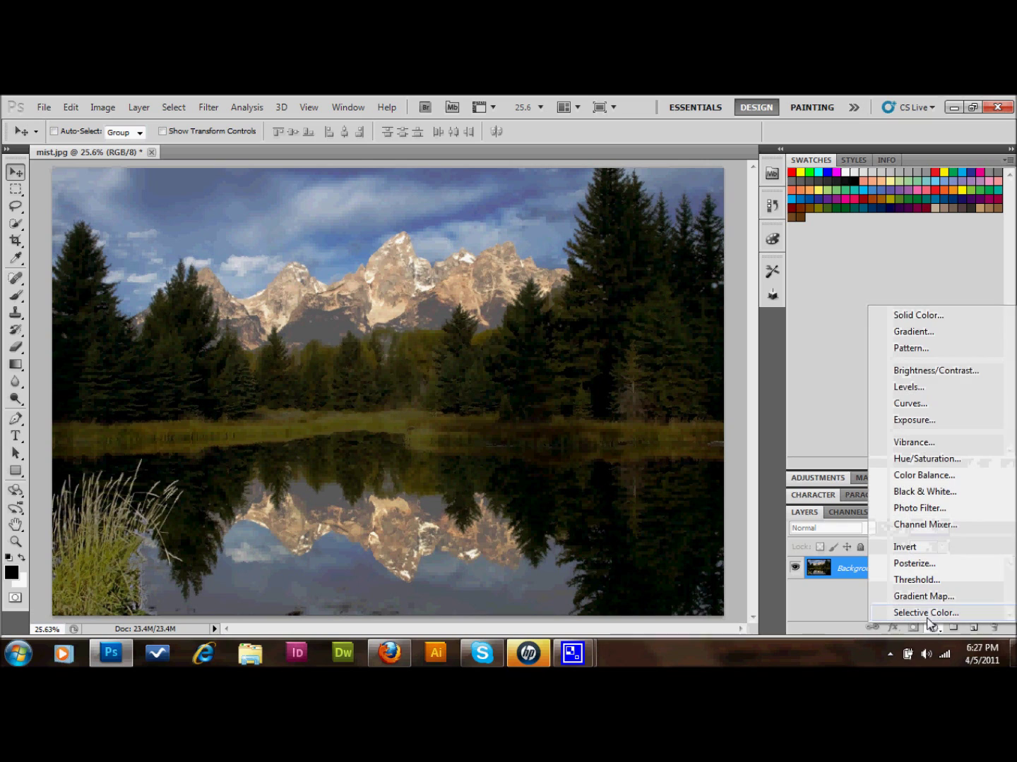
pyautogui.click(911, 459)
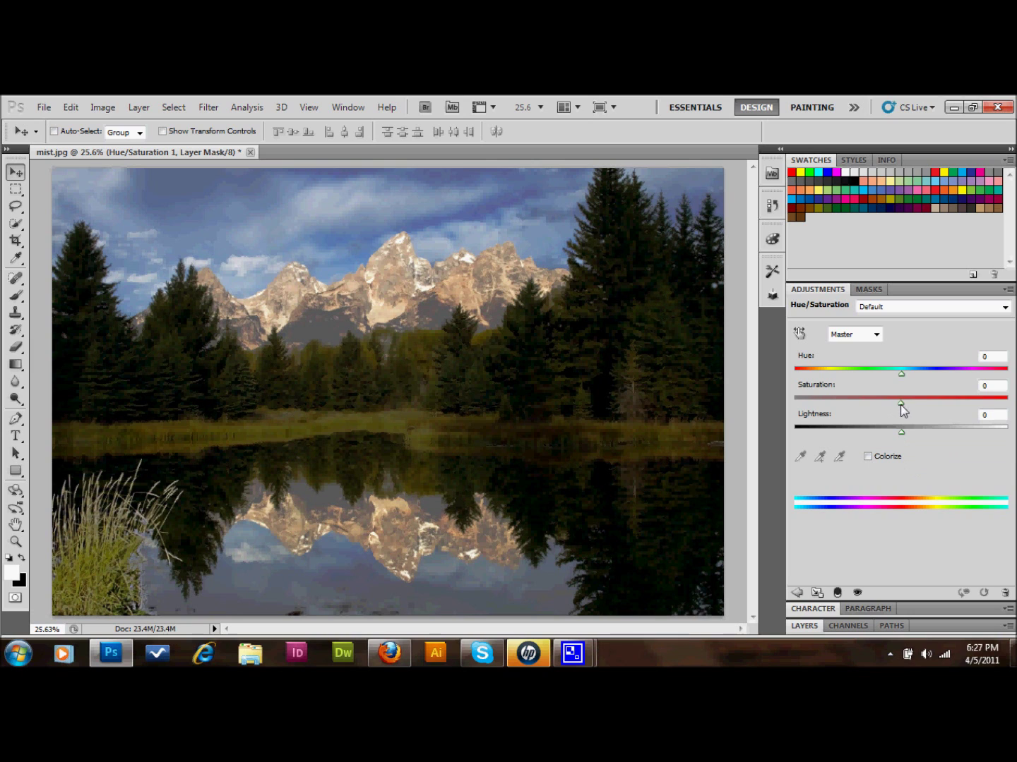
pyautogui.moveTo(899, 403); pyautogui.dragTo(771, 400)
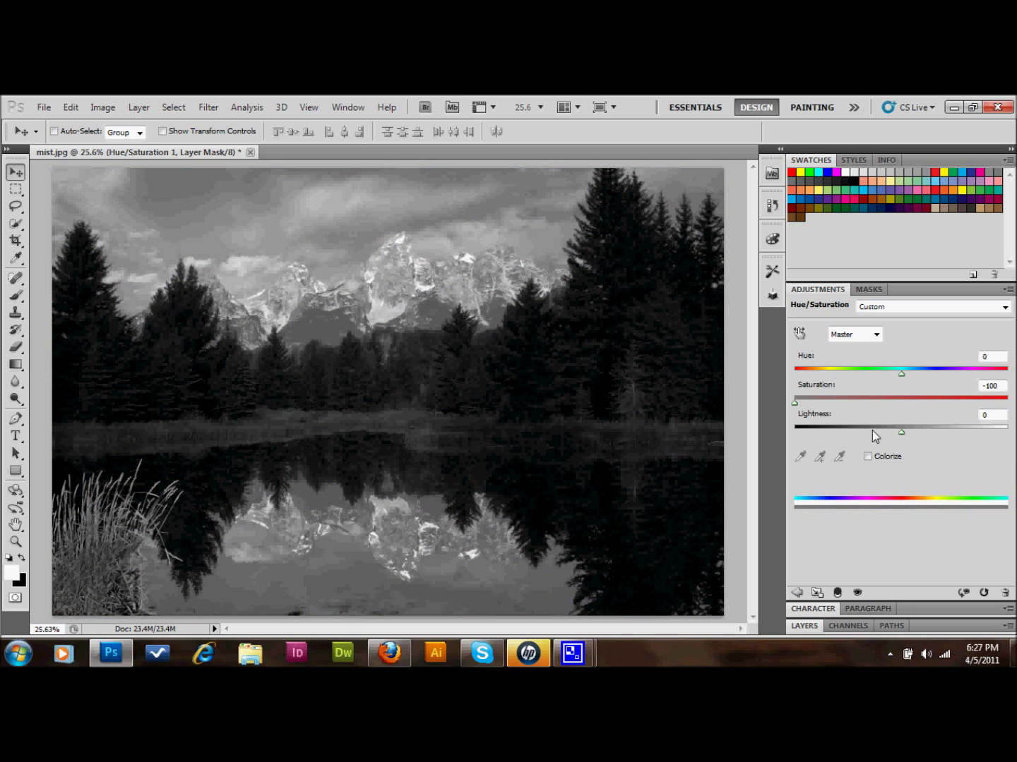
pyautogui.moveTo(900, 431); pyautogui.dragTo(1007, 429)
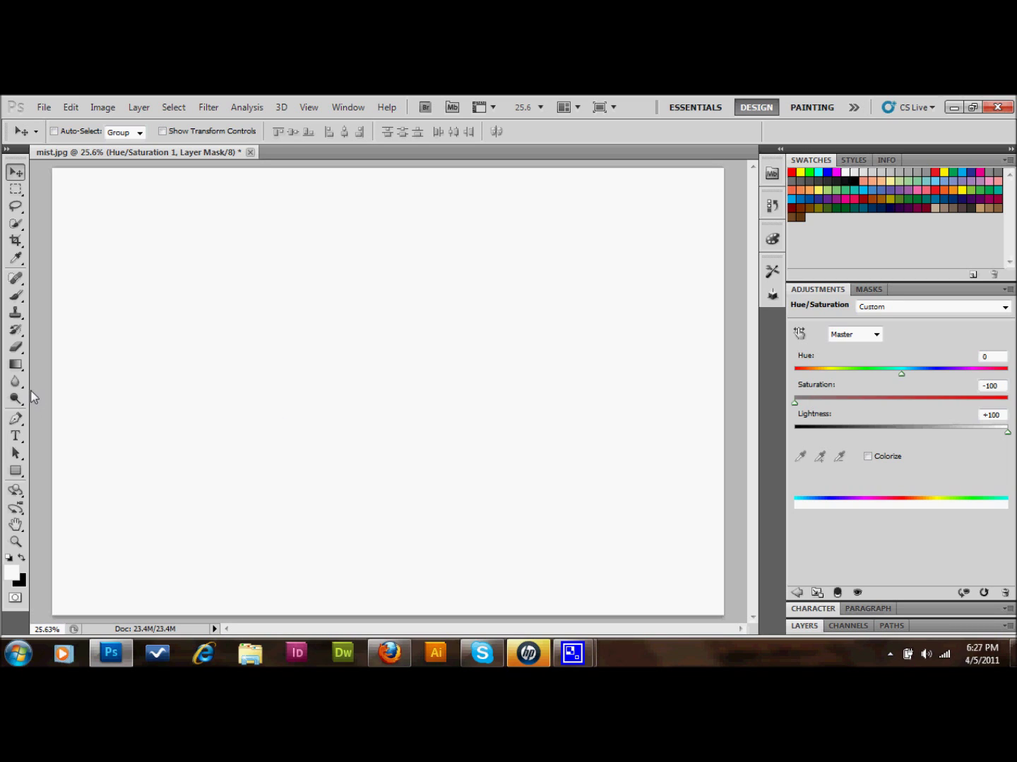
# Select the Gradient tool from its tool group
pyautogui.click(16, 365)
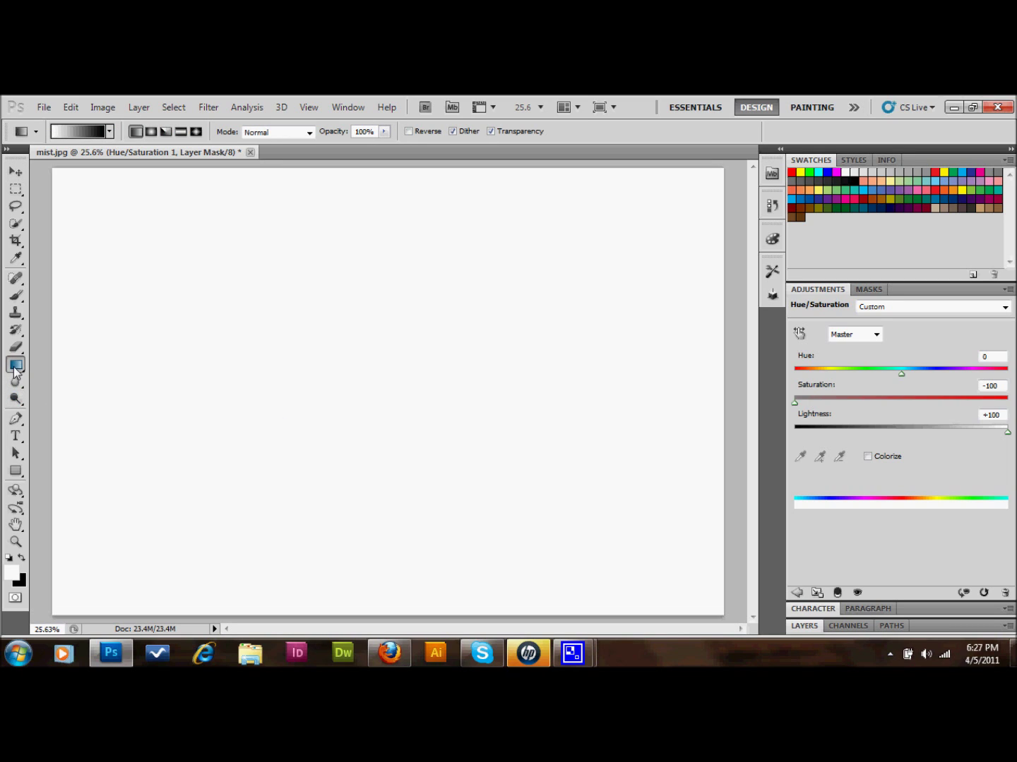
pyautogui.rightClick(14, 368)
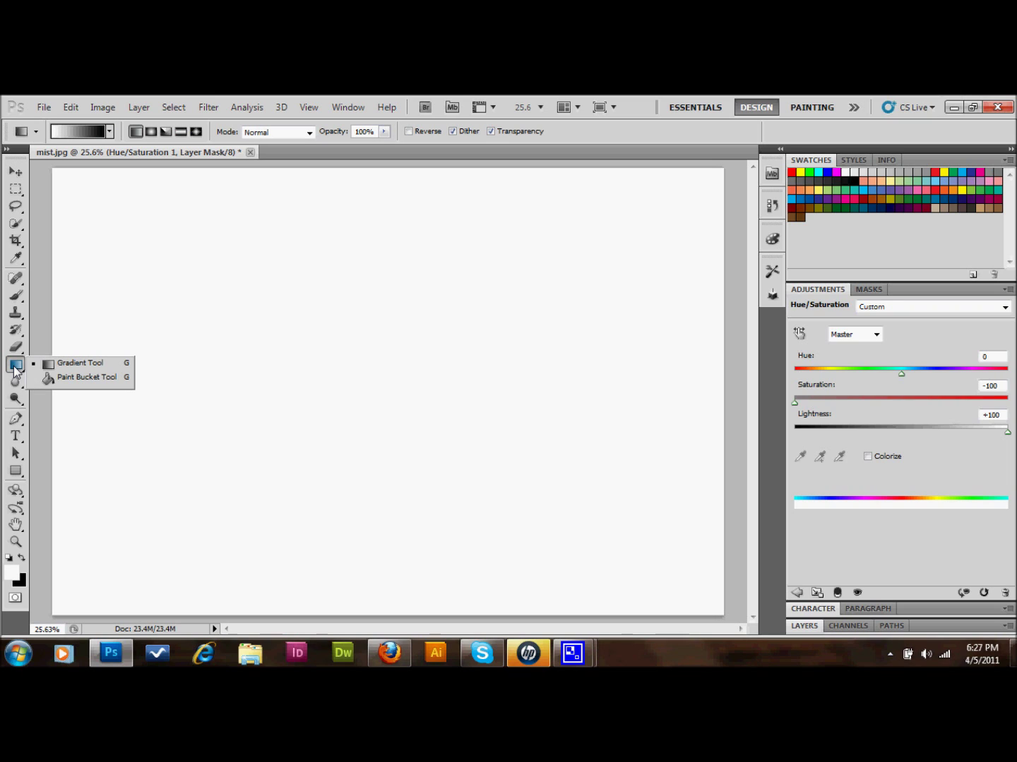
pyautogui.click(14, 366)
pyautogui.rightClick(14, 368)
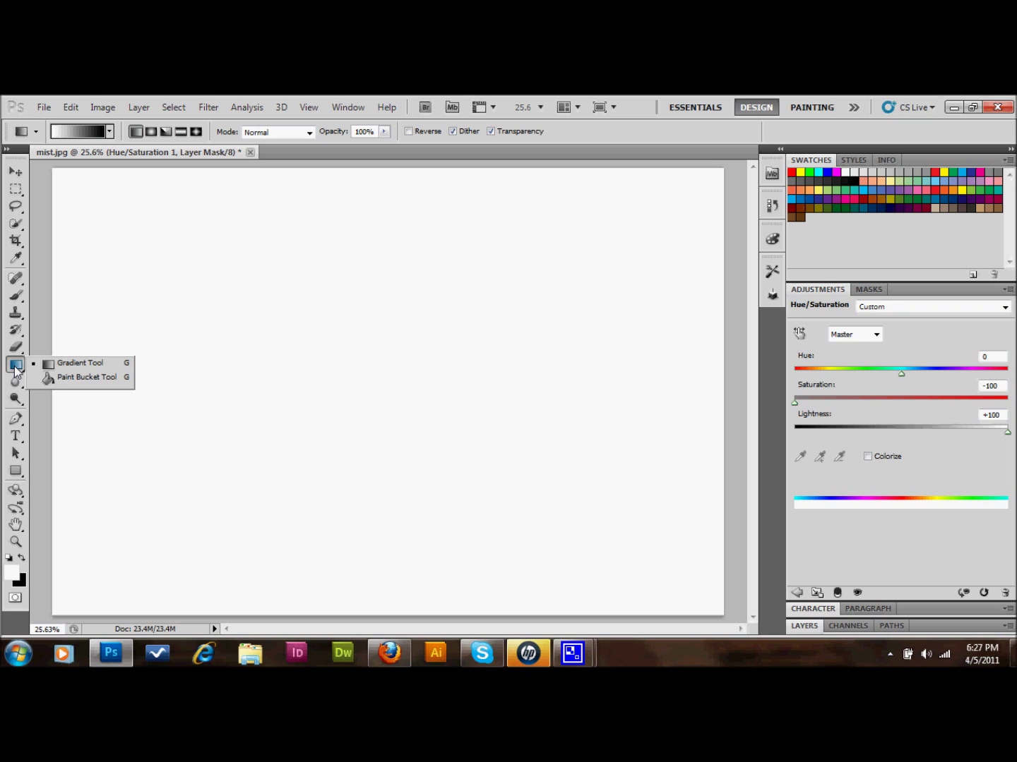
pyautogui.click(61, 367)
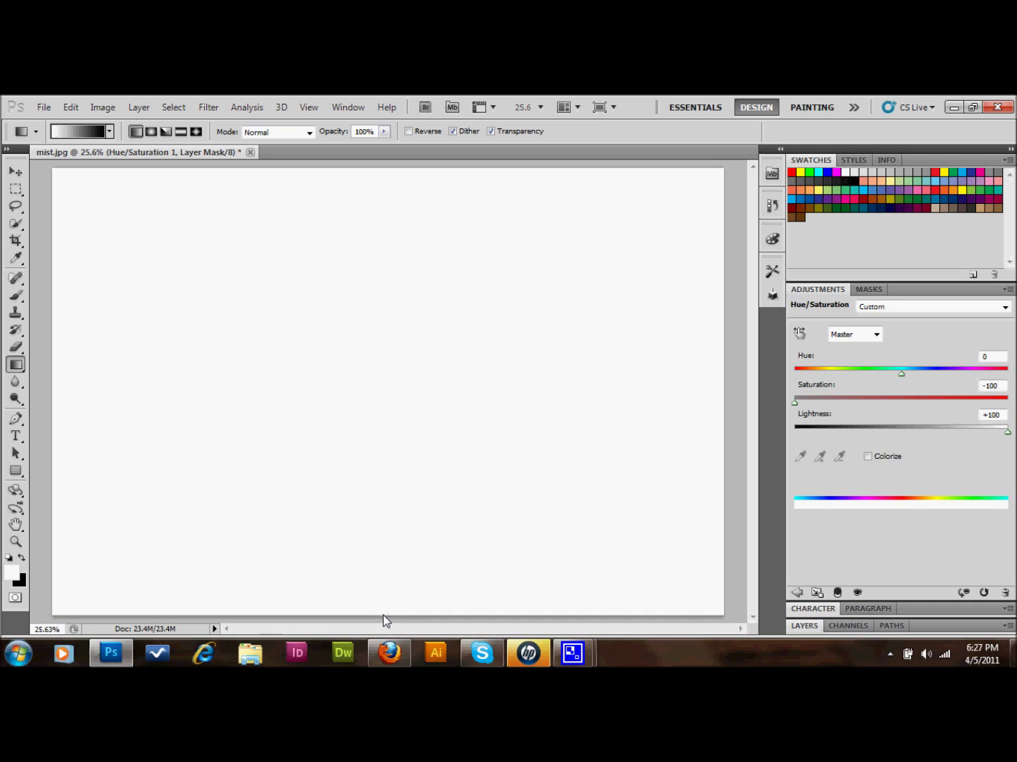
# Draw a gradient on the Hue/Saturation 1 mask fading the haze from the top down to the lake edge
pyautogui.moveTo(383, 616); pyautogui.dragTo(370, 169)
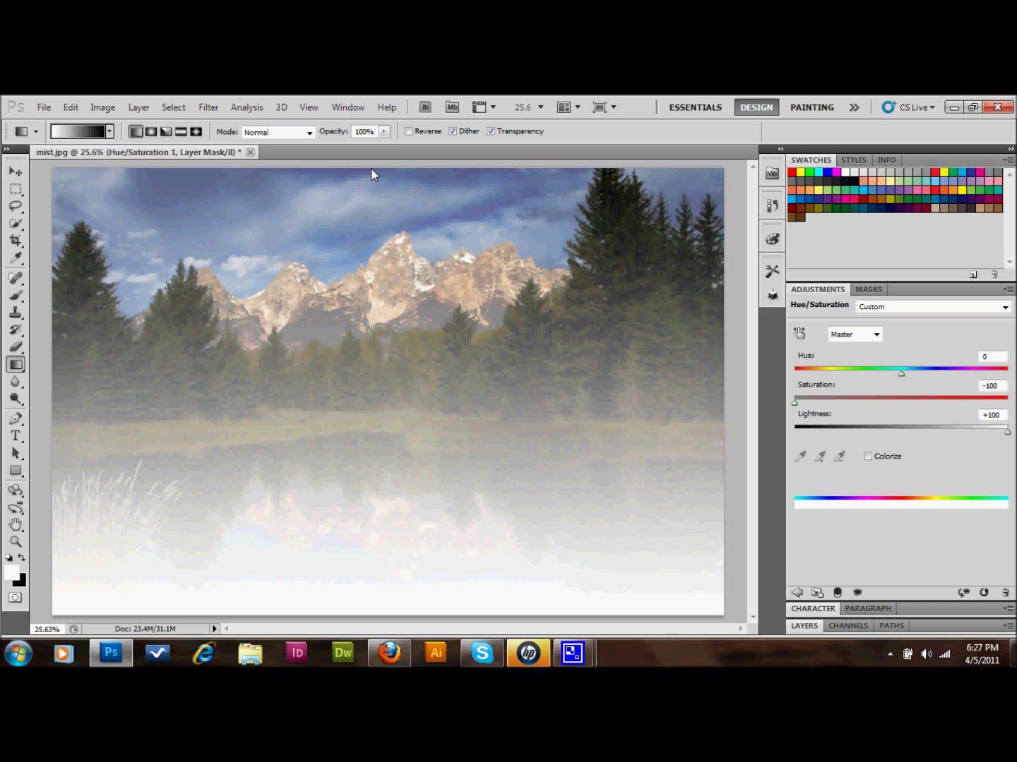
pyautogui.moveTo(383, 398); pyautogui.dragTo(385, 621)
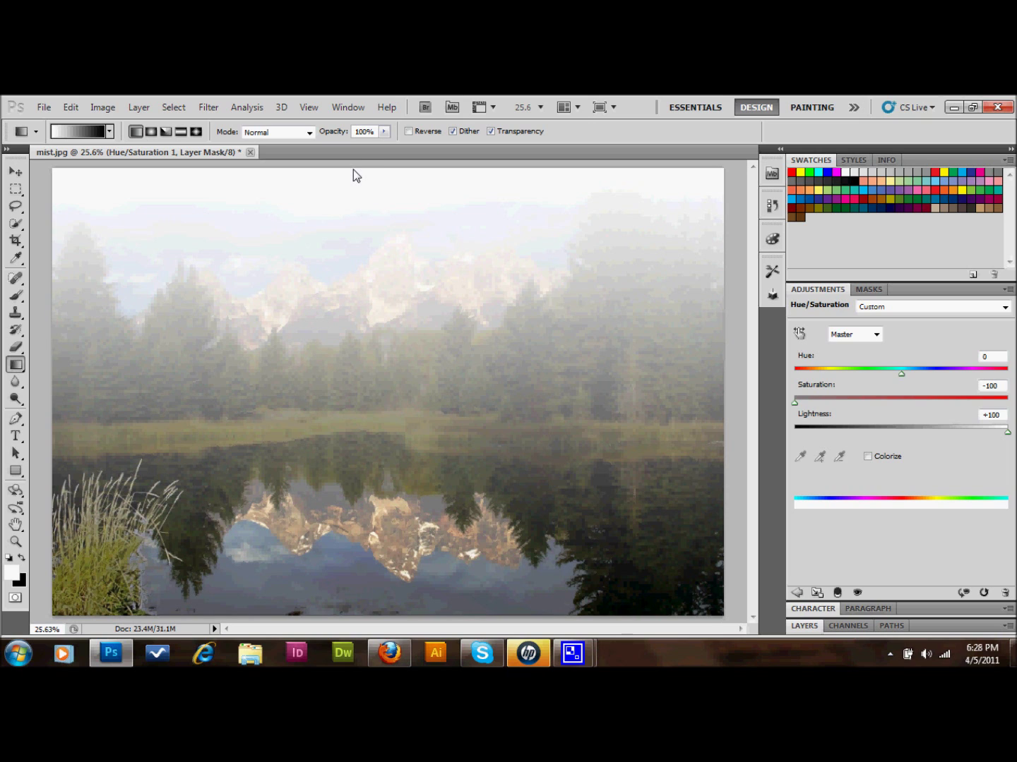
pyautogui.hotkey('ctrl', '-')
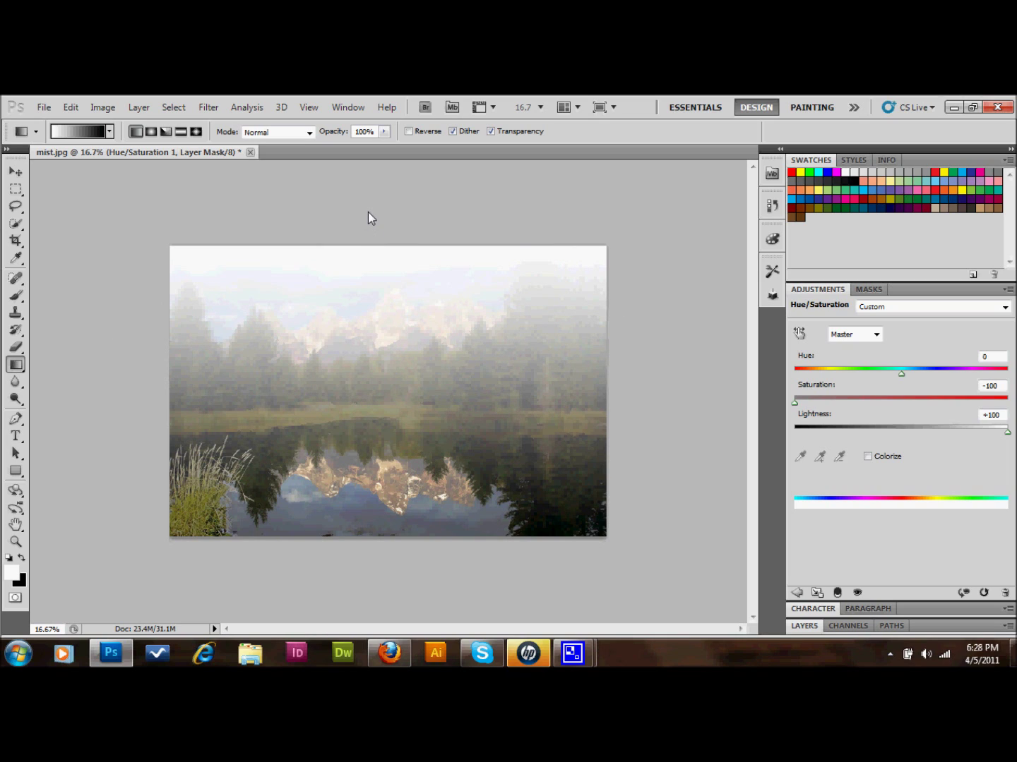
pyautogui.moveTo(370, 289); pyautogui.dragTo(383, 573)
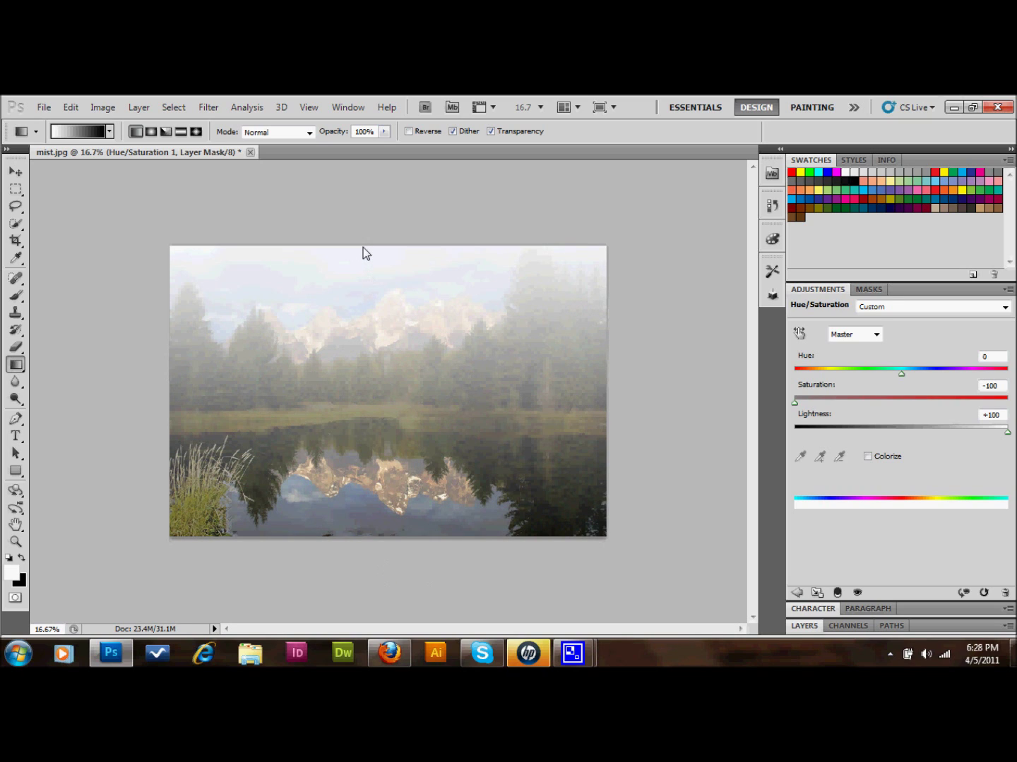
pyautogui.moveTo(363, 247); pyautogui.dragTo(356, 477)
pyautogui.moveTo(371, 559); pyautogui.dragTo(372, 559)
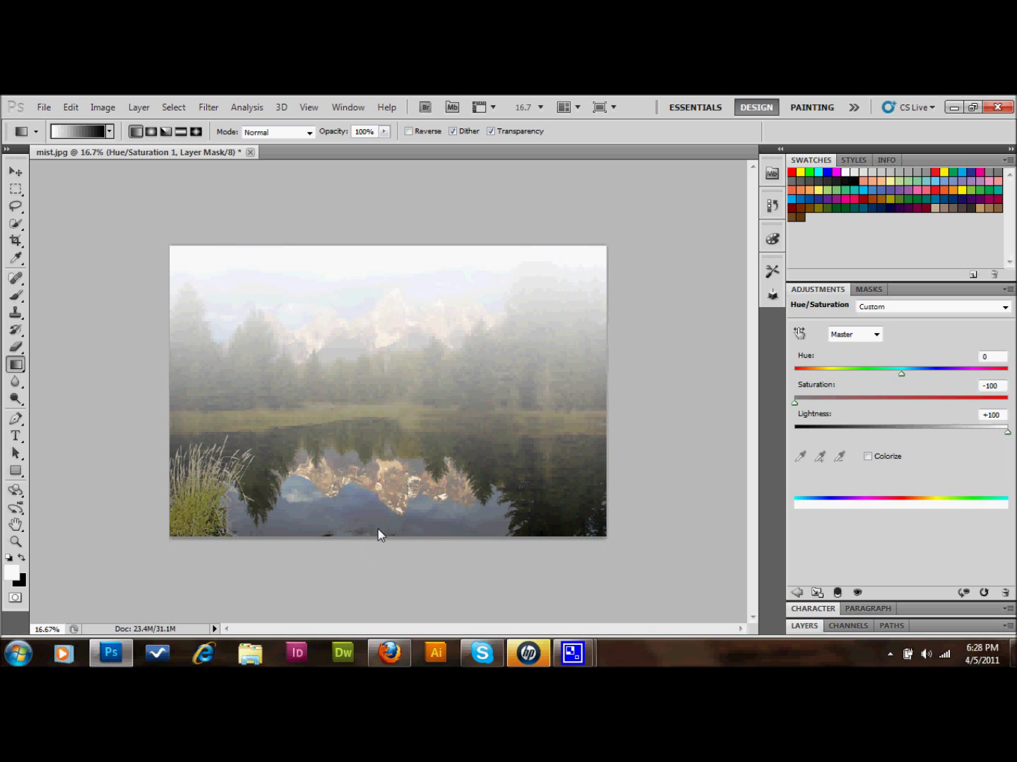
pyautogui.hotkey('ctrl', '0')
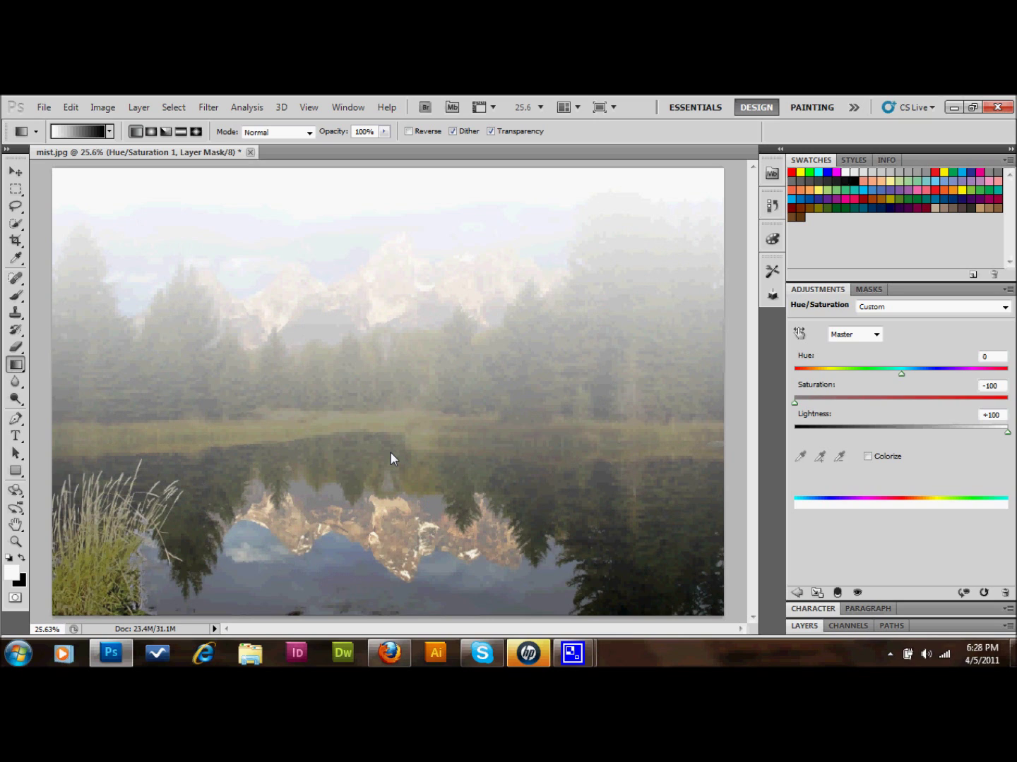
pyautogui.click(805, 627)
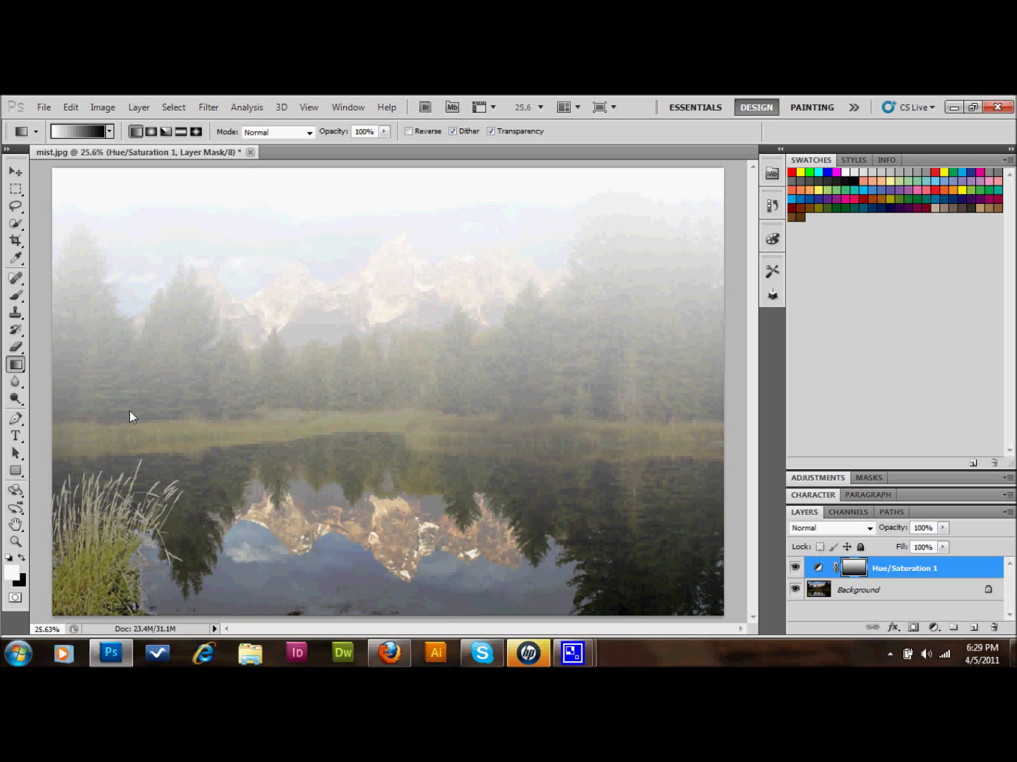
# Set up the Eraser with a 500 px brush at 0% hardness
pyautogui.press('e')
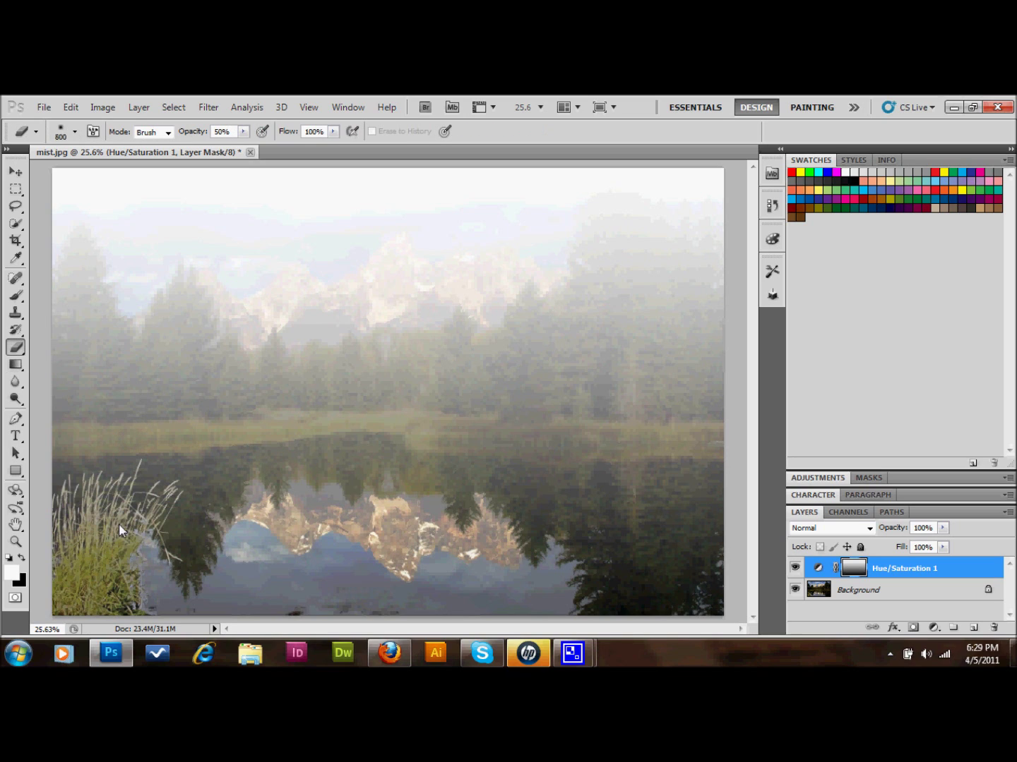
pyautogui.press('[')
pyautogui.press('[')
pyautogui.press('[')
pyautogui.click(75, 131)
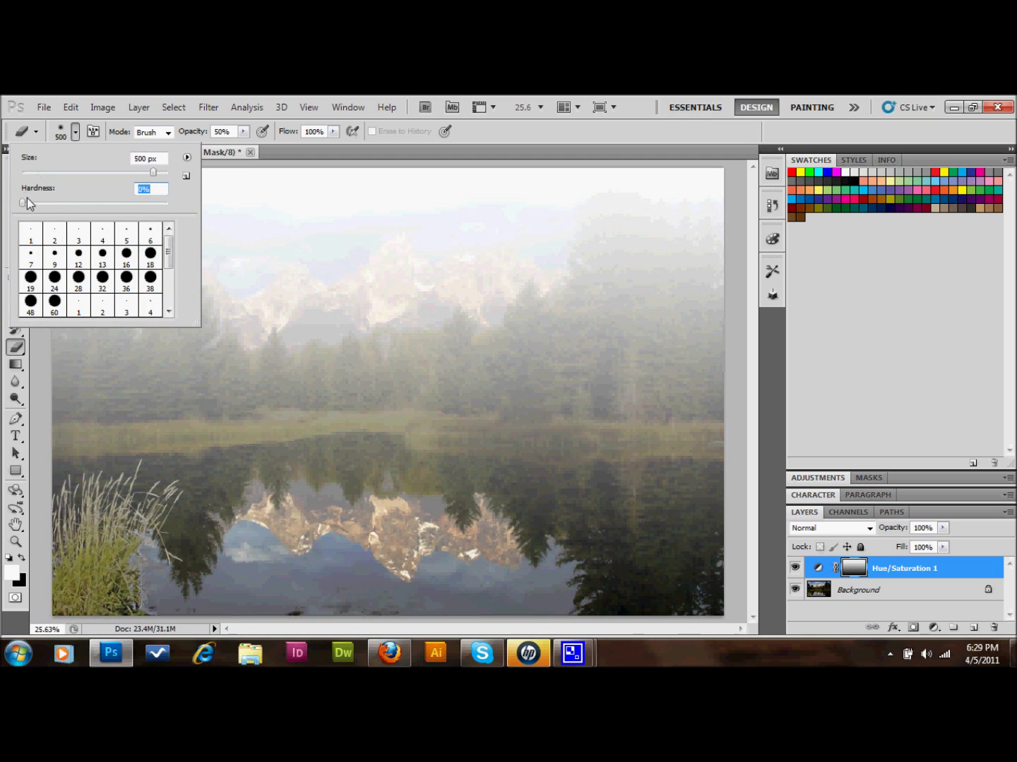
pyautogui.click(85, 520)
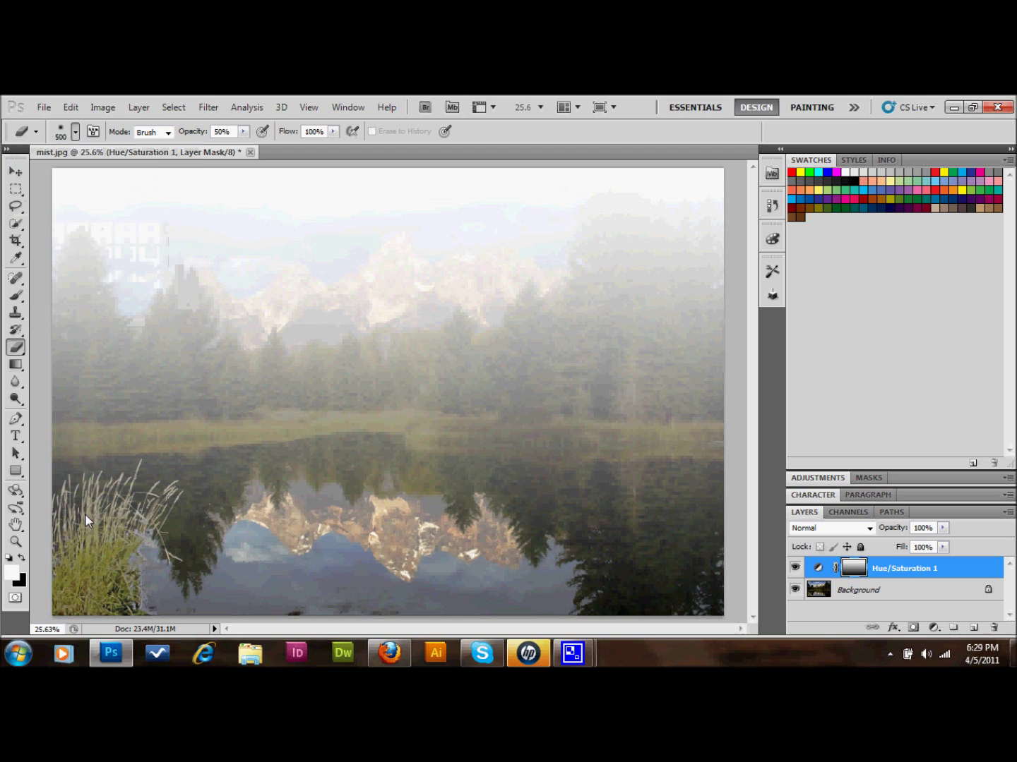
# Erase the mask over the lakeside grass and the mountain reflection to remove the haze there
pyautogui.moveTo(105, 504)
pyautogui.mouseDown()
pyautogui.moveTo(139, 513)
pyautogui.moveTo(104, 541)
pyautogui.mouseUp()
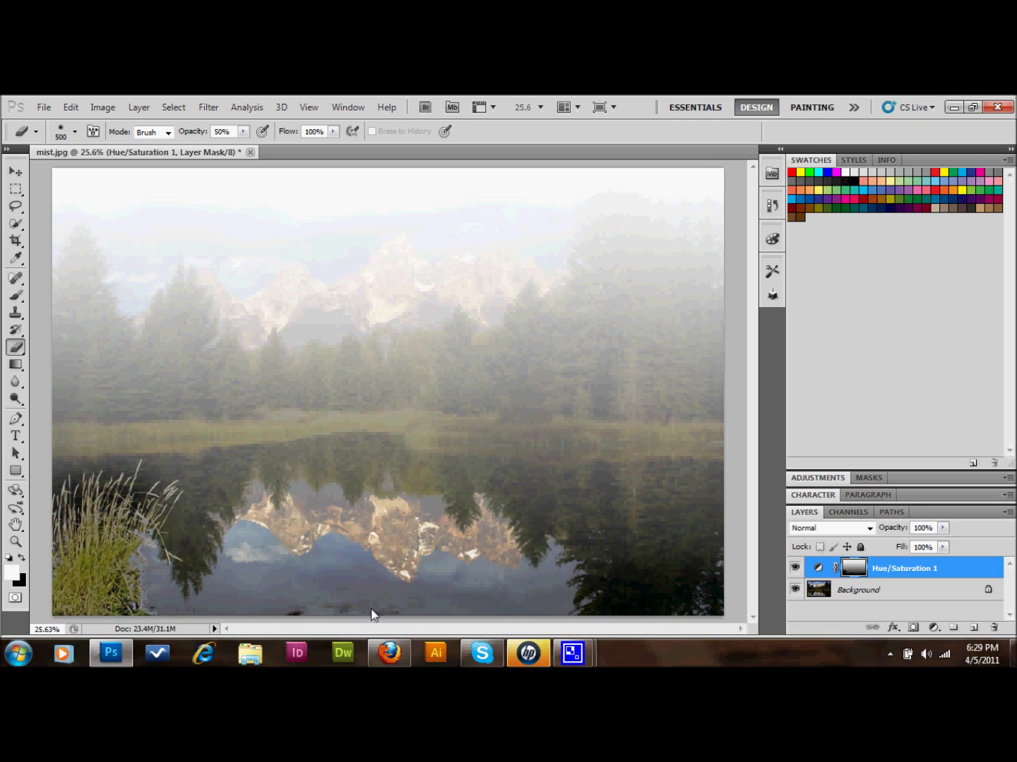
pyautogui.moveTo(372, 566); pyautogui.dragTo(304, 569)
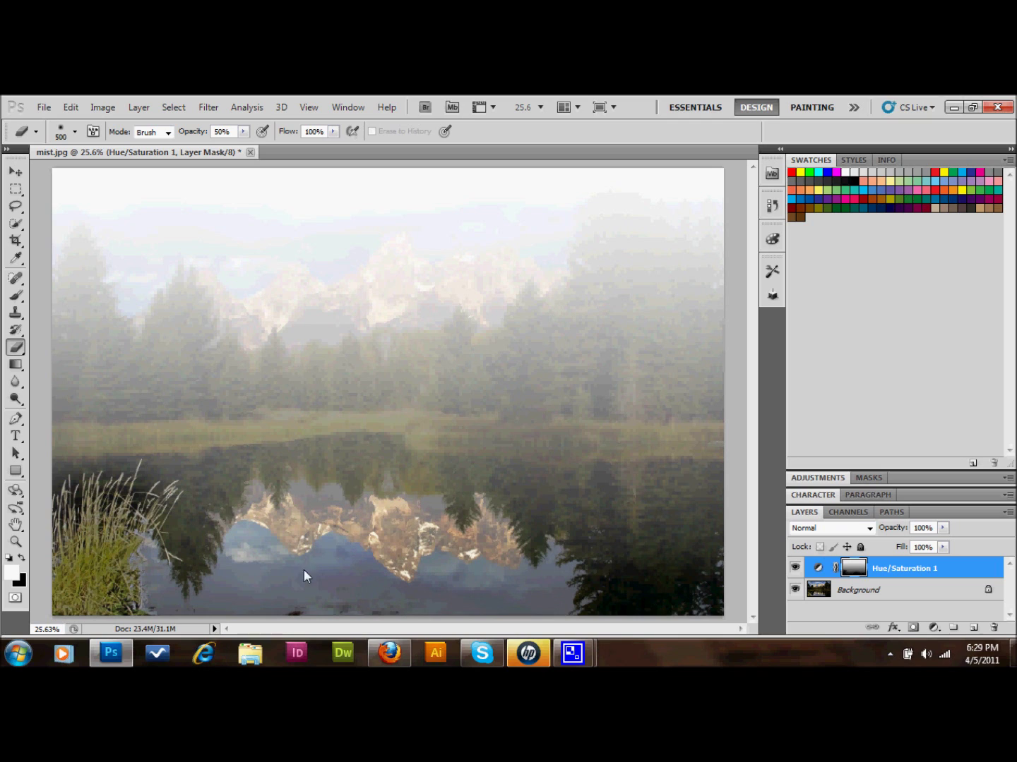
pyautogui.moveTo(232, 586); pyautogui.dragTo(195, 560)
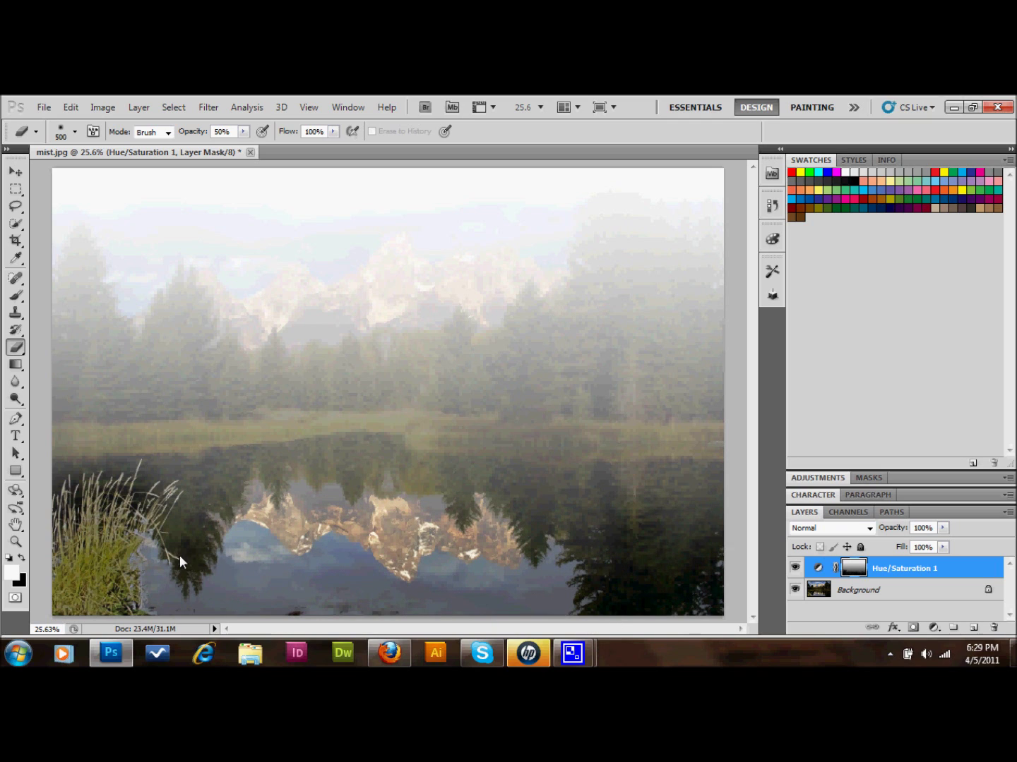
pyautogui.moveTo(164, 523); pyautogui.dragTo(124, 515)
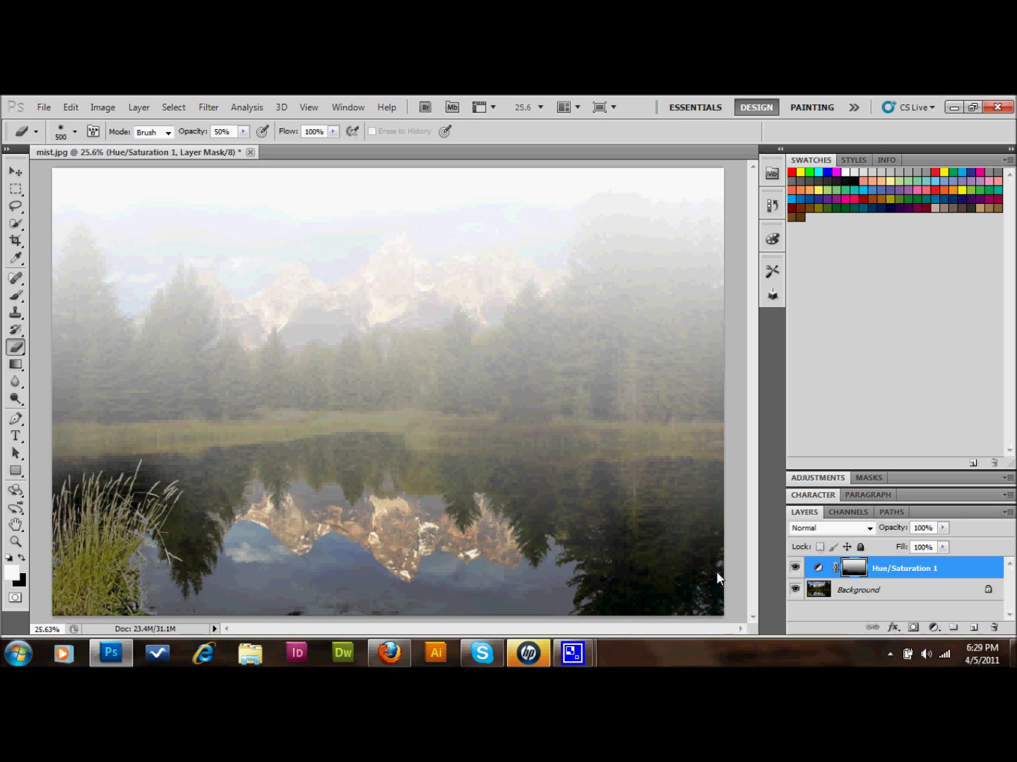
# Add a new empty layer named 'mist' directly above the Background layer
pyautogui.click(913, 592)
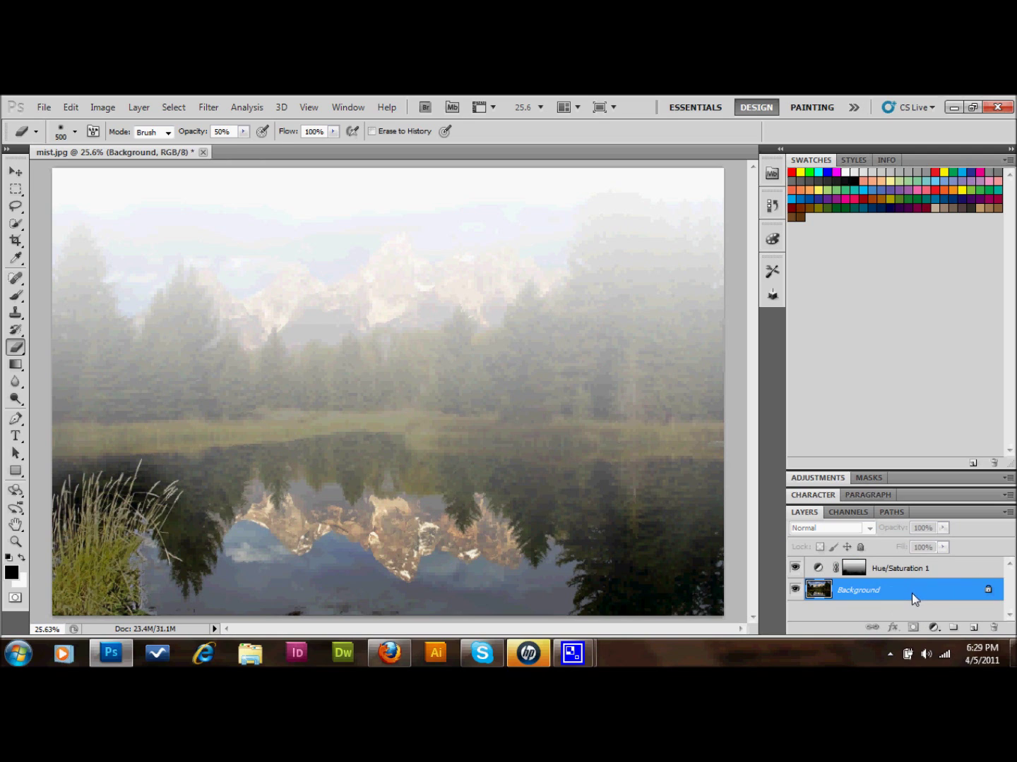
pyautogui.click(974, 627)
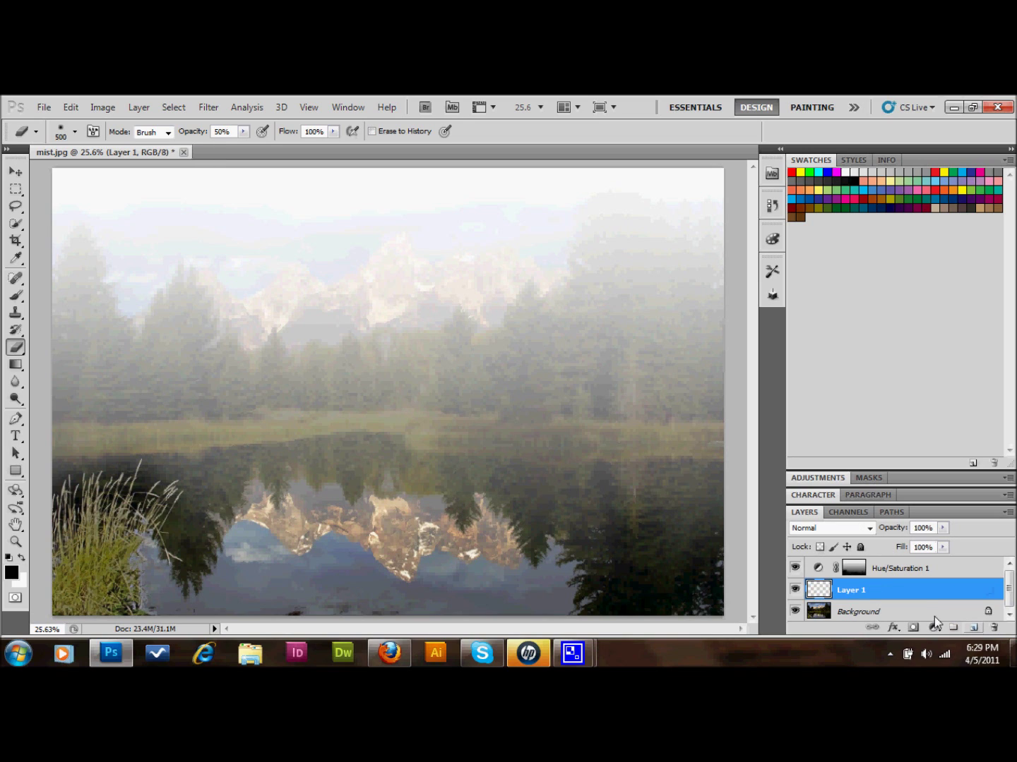
pyautogui.doubleClick(857, 594)
pyautogui.write('mist')
pyautogui.press('Return')
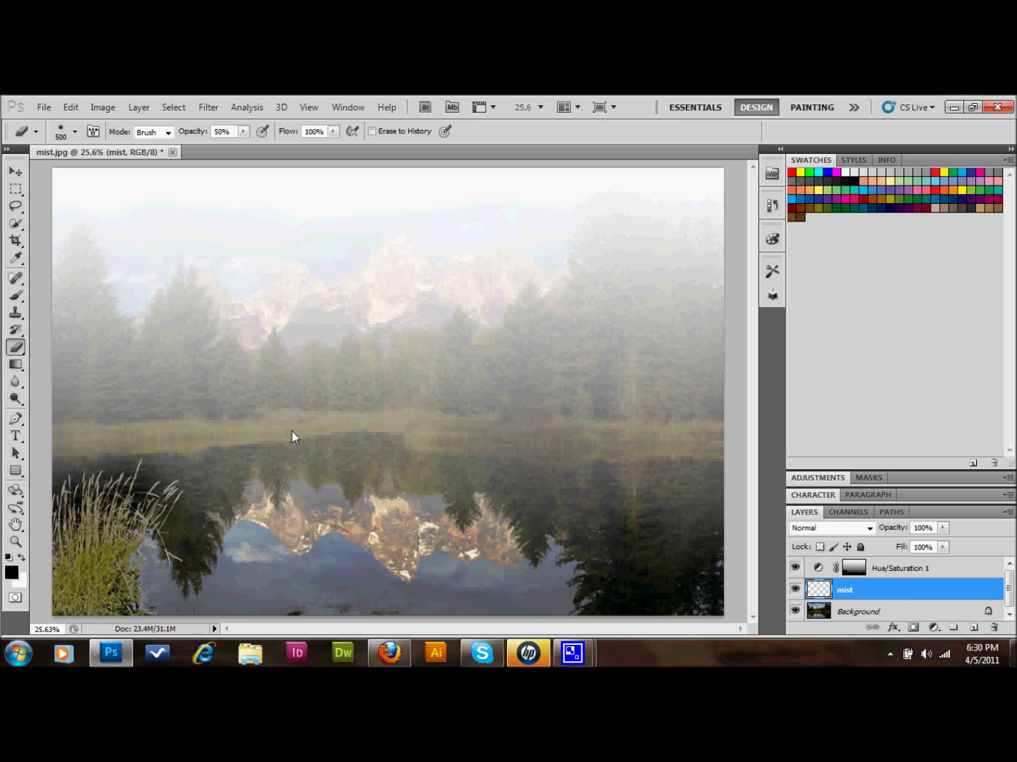
pyautogui.click(17, 189)
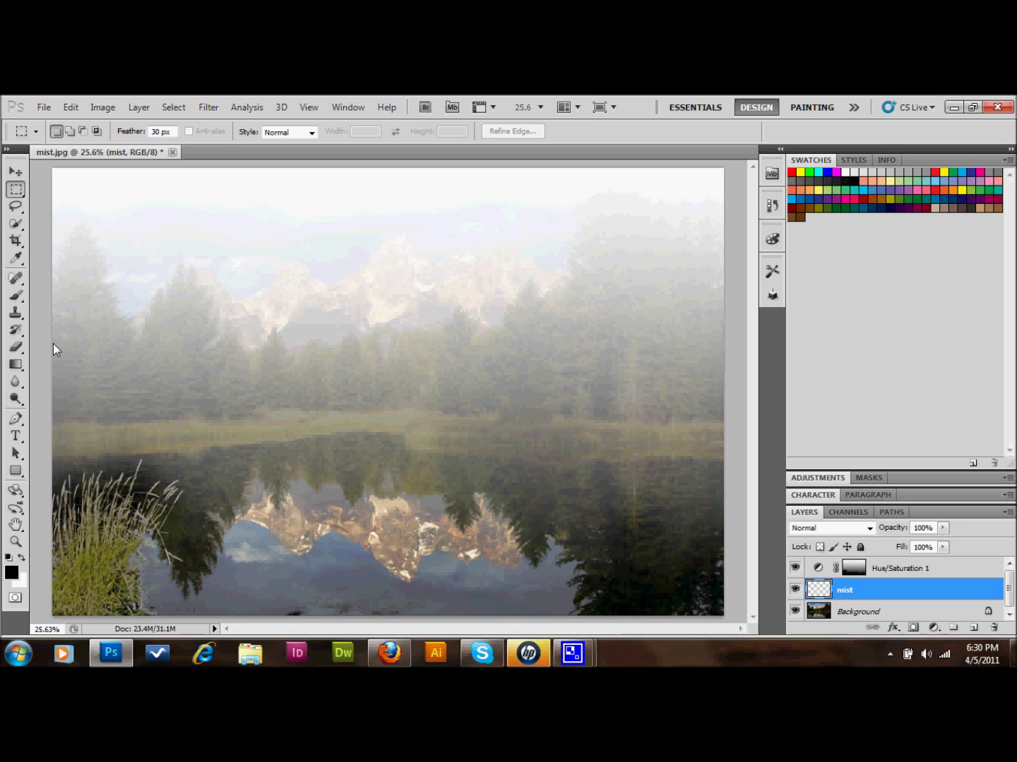
# Select a feathered band across the lake, fill it with Render > Clouds, then deselect
pyautogui.moveTo(50, 365); pyautogui.dragTo(743, 528)
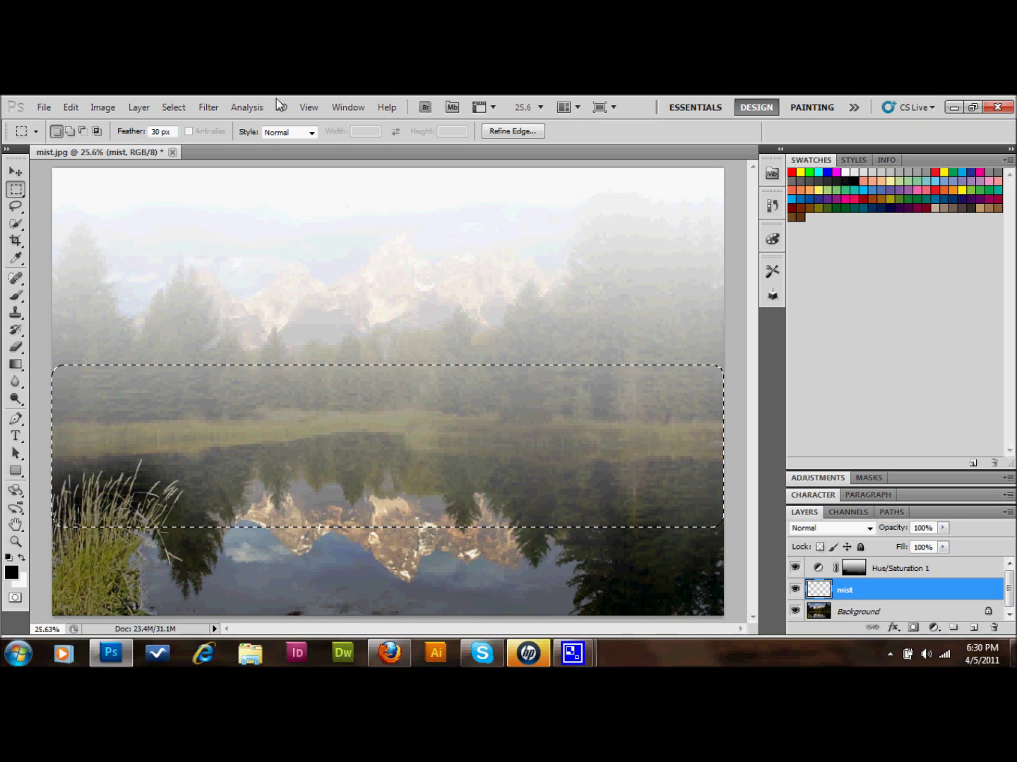
pyautogui.click(214, 108)
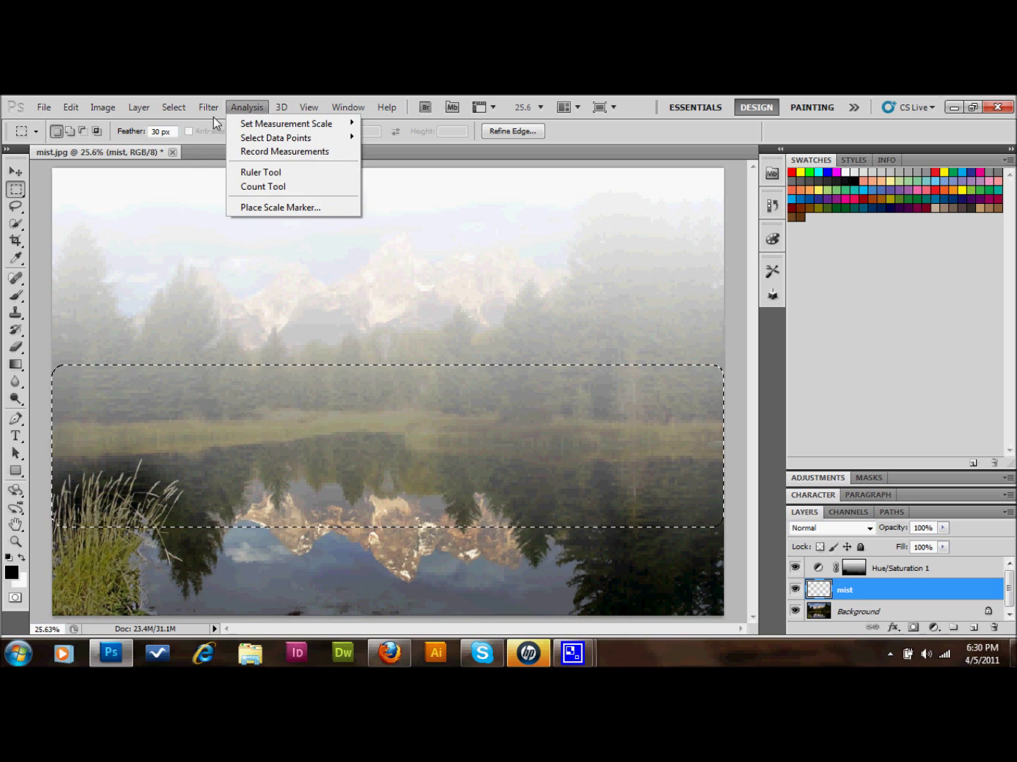
pyautogui.moveTo(253, 314)
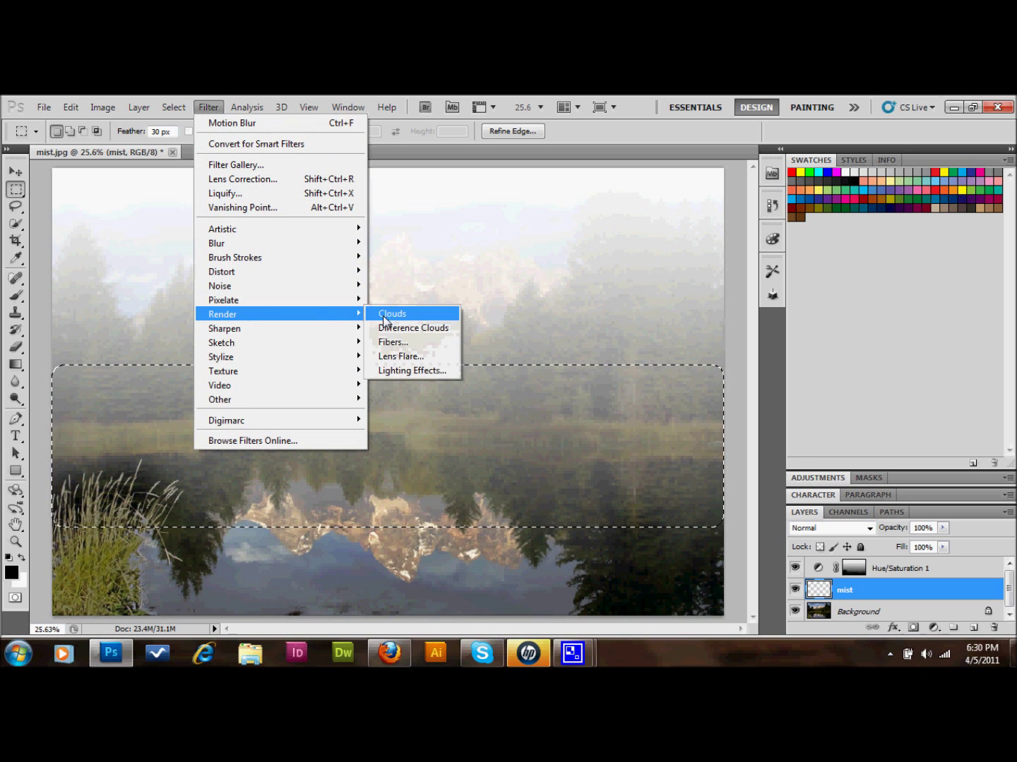
pyautogui.click(405, 318)
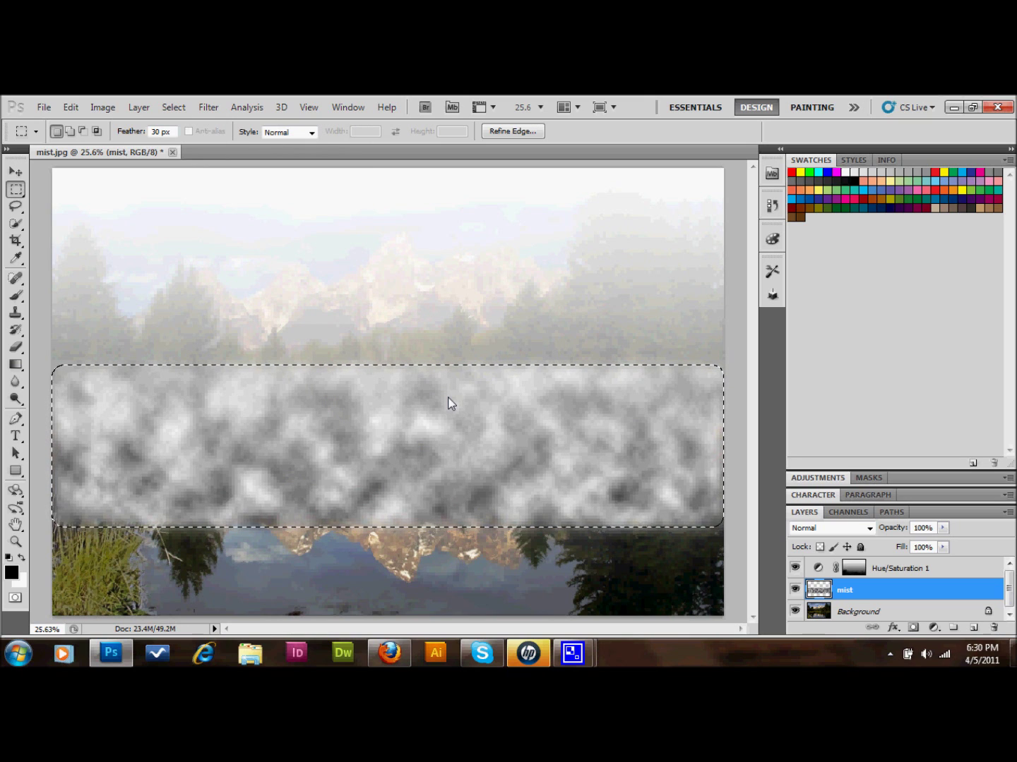
pyautogui.click(143, 278)
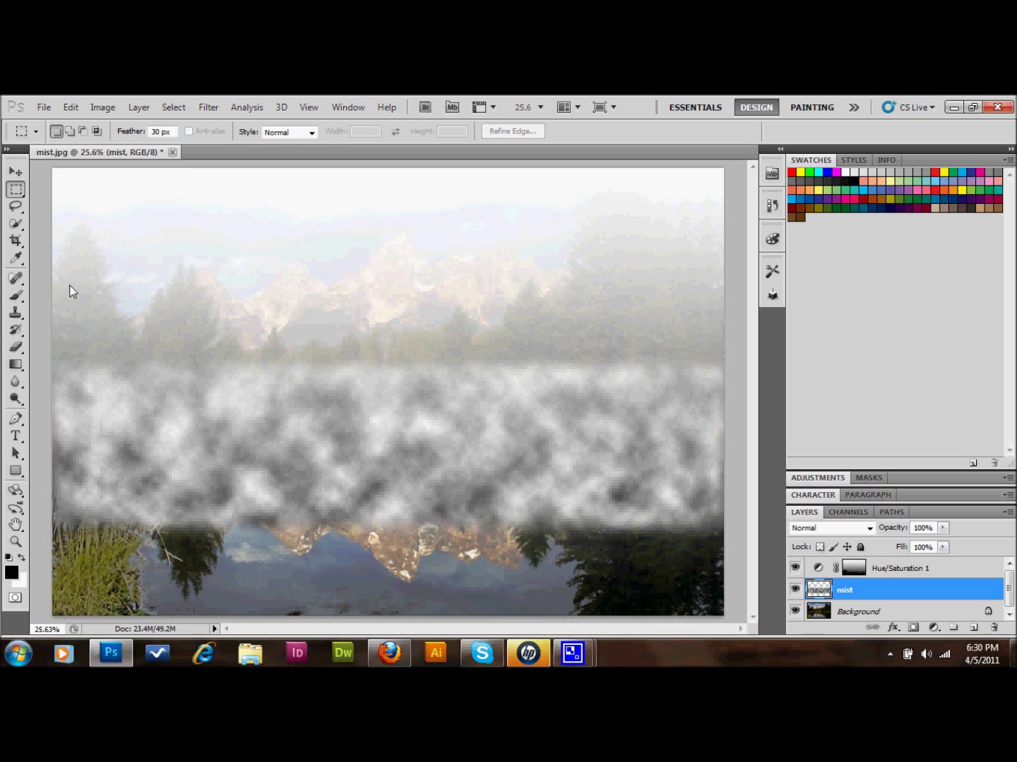
pyautogui.click(15, 176)
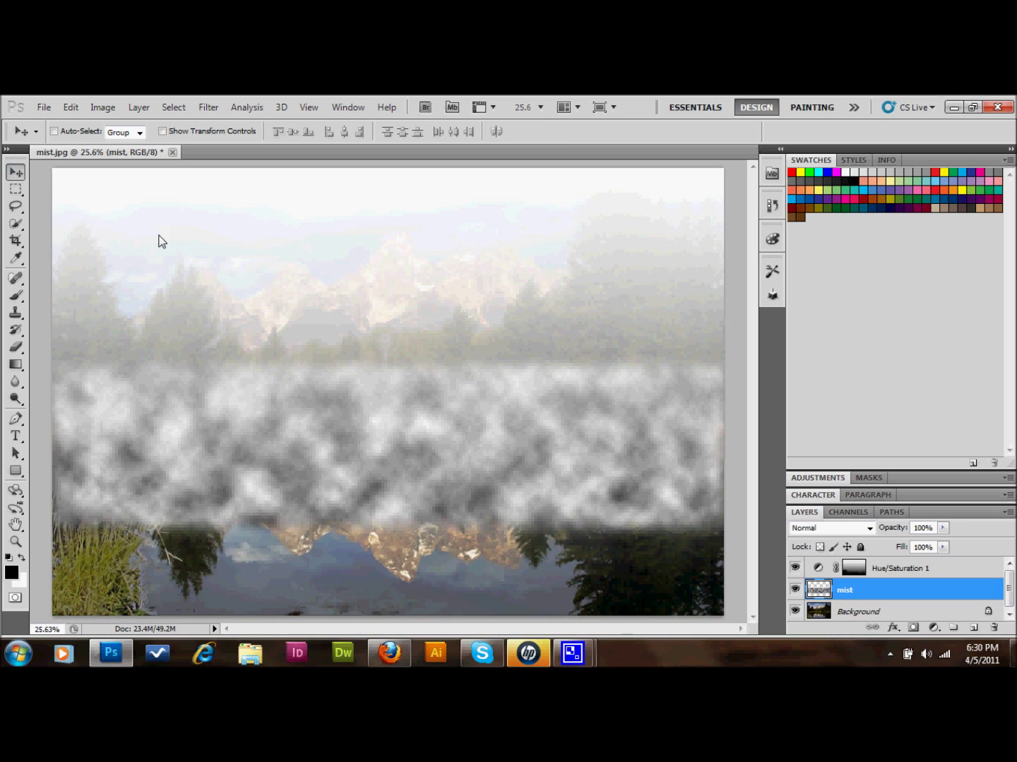
# In the mist layer's Blending Options, split the This Layer black slider to 56 so dark clouds drop out
pyautogui.rightClick(884, 592)
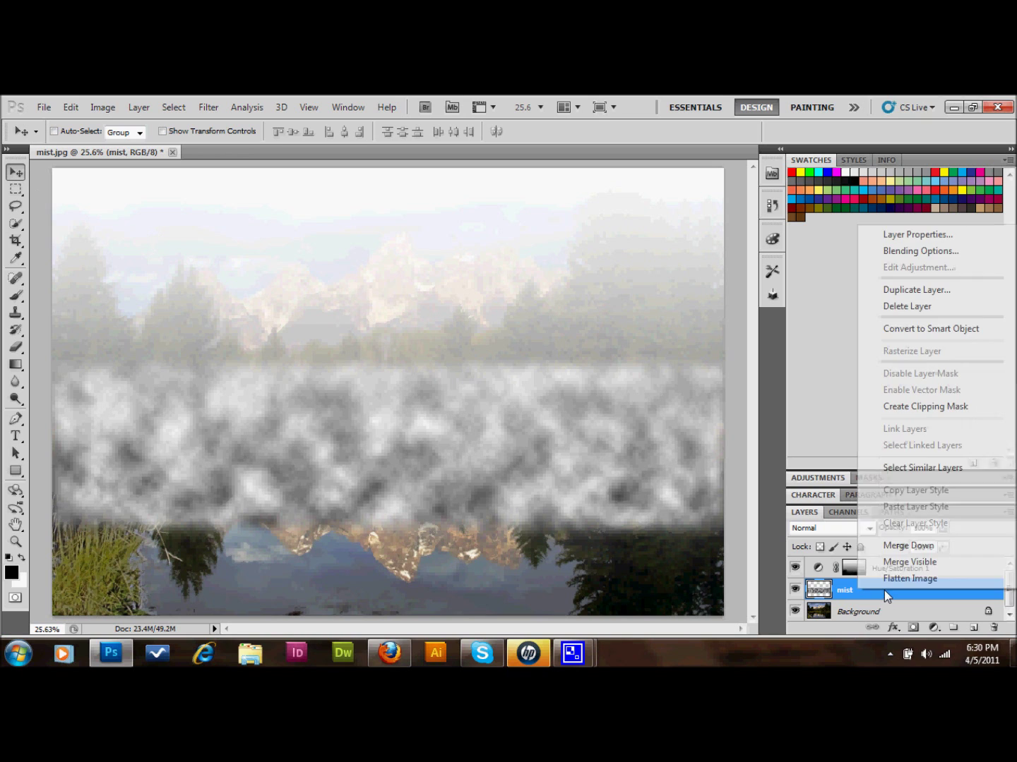
pyautogui.click(927, 256)
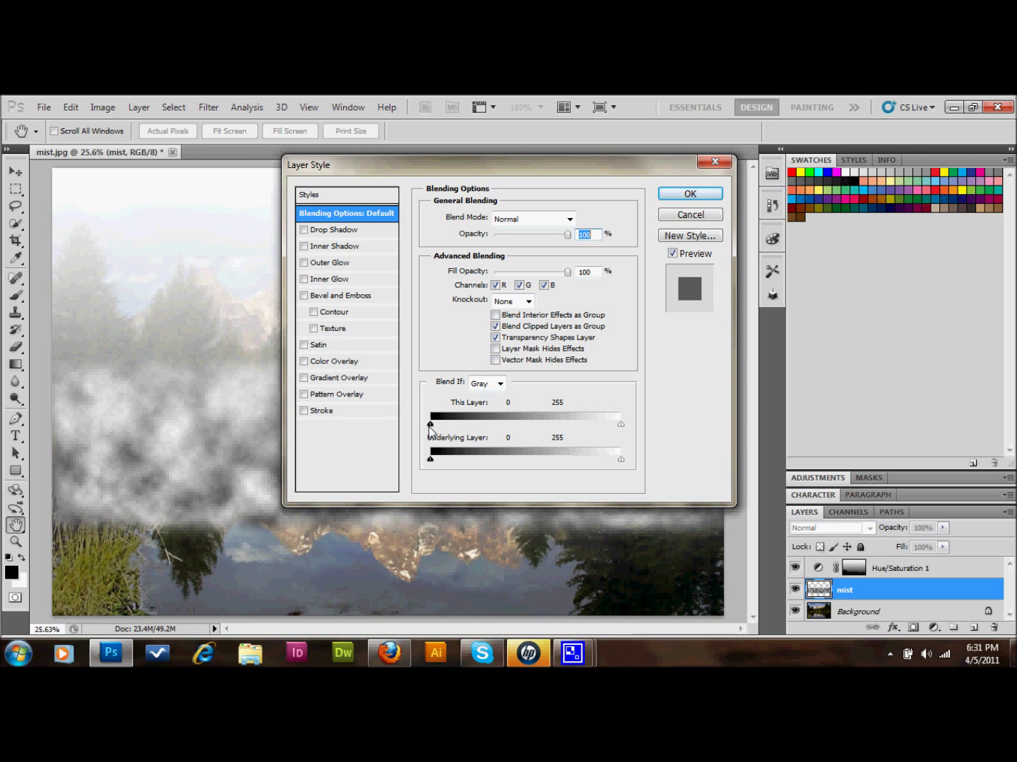
pyautogui.press('alt')
pyautogui.moveTo(431, 425); pyautogui.dragTo(642, 437)
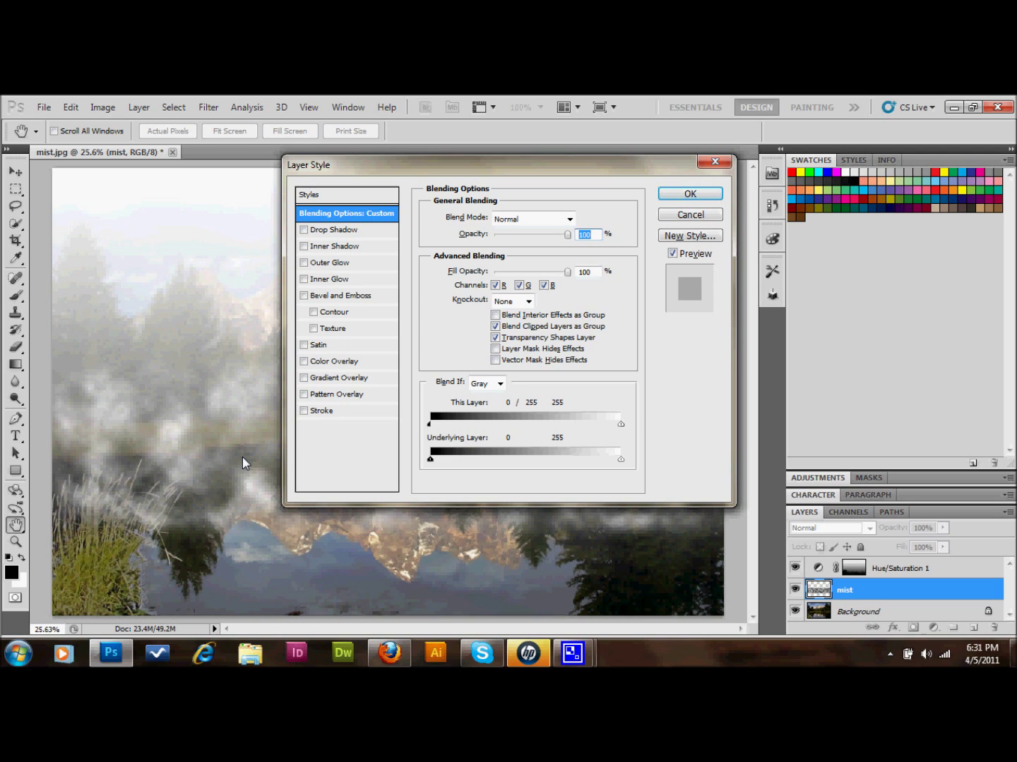
pyautogui.click(689, 194)
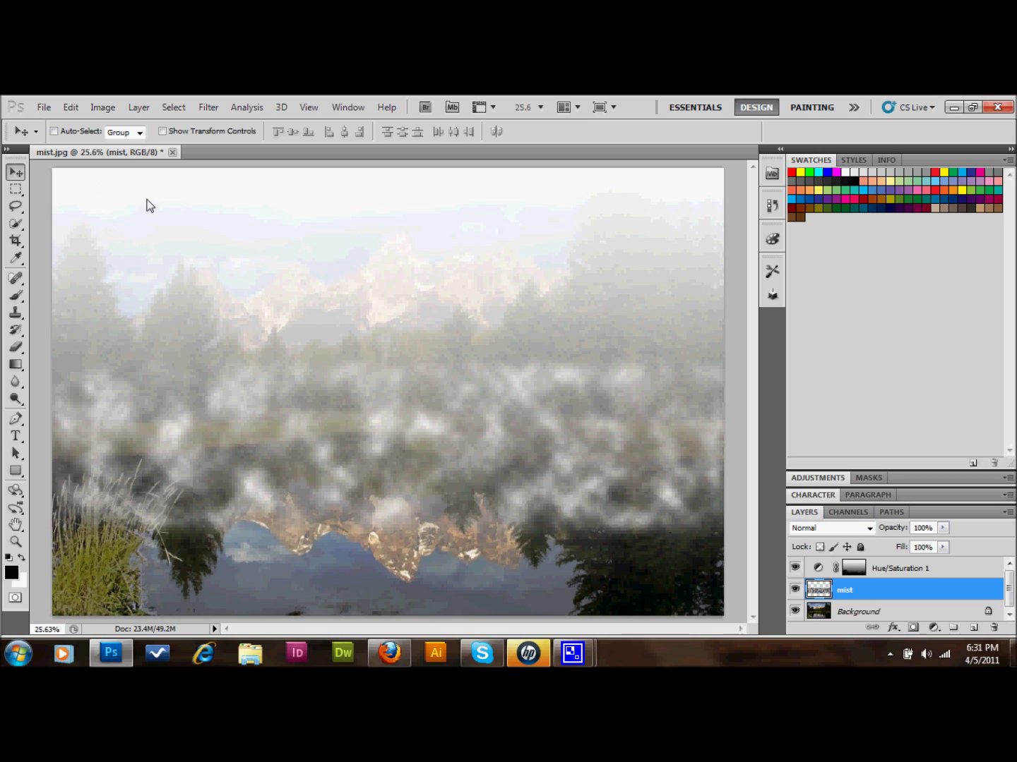
# Perspective-transform the mist clouds, narrowing the top and widening the bottom across the lake, then apply
pyautogui.click(73, 109)
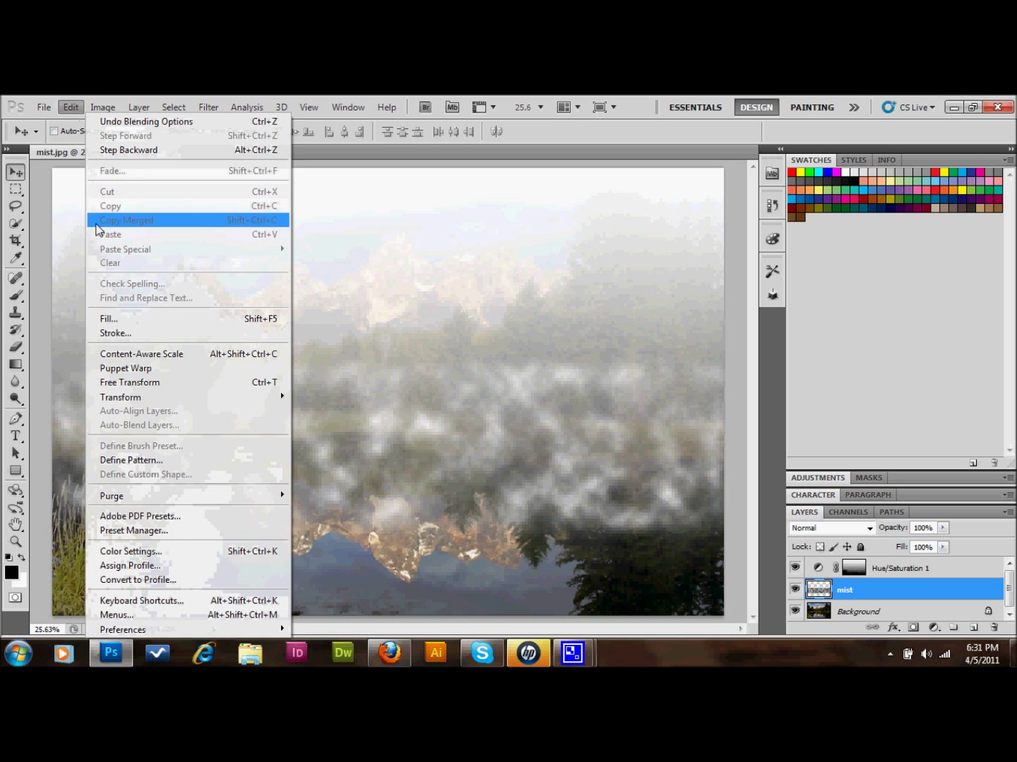
pyautogui.moveTo(207, 399)
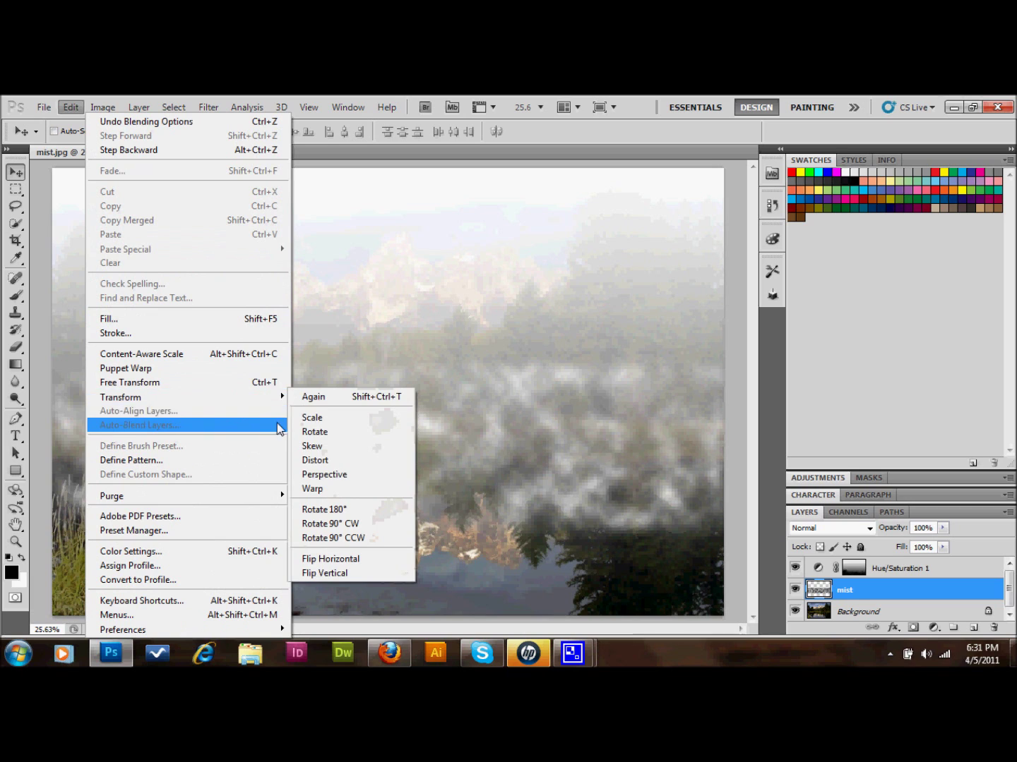
pyautogui.click(318, 475)
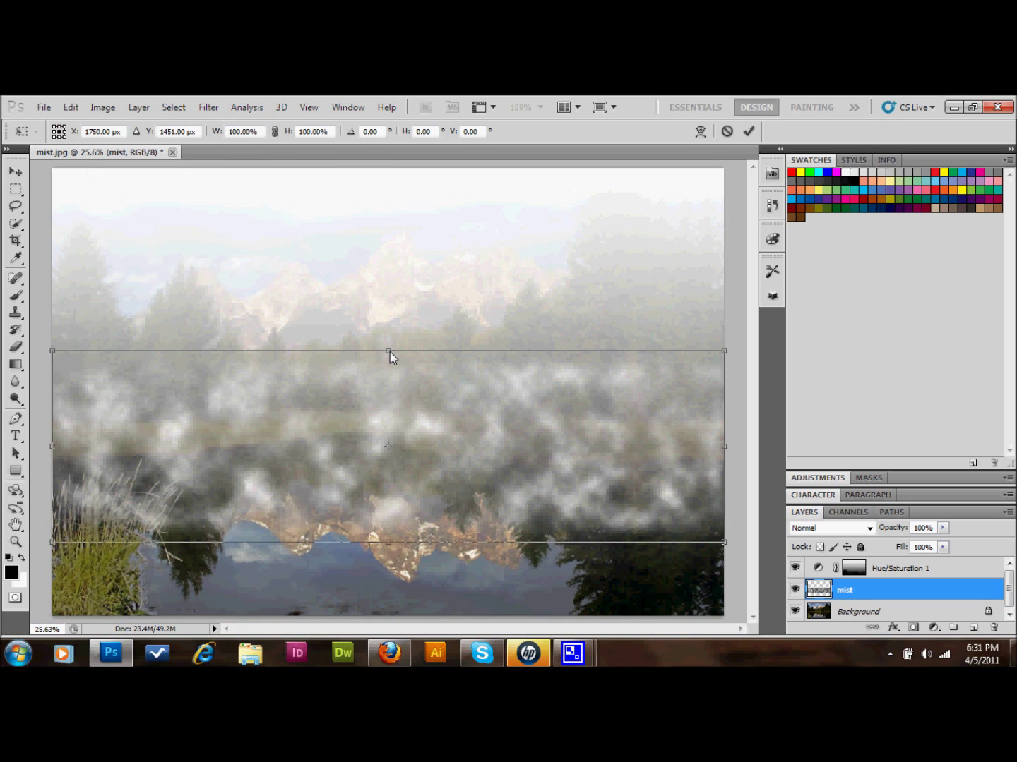
pyautogui.moveTo(389, 352)
pyautogui.mouseDown()
pyautogui.moveTo(391, 385)
pyautogui.moveTo(389, 372)
pyautogui.mouseUp()
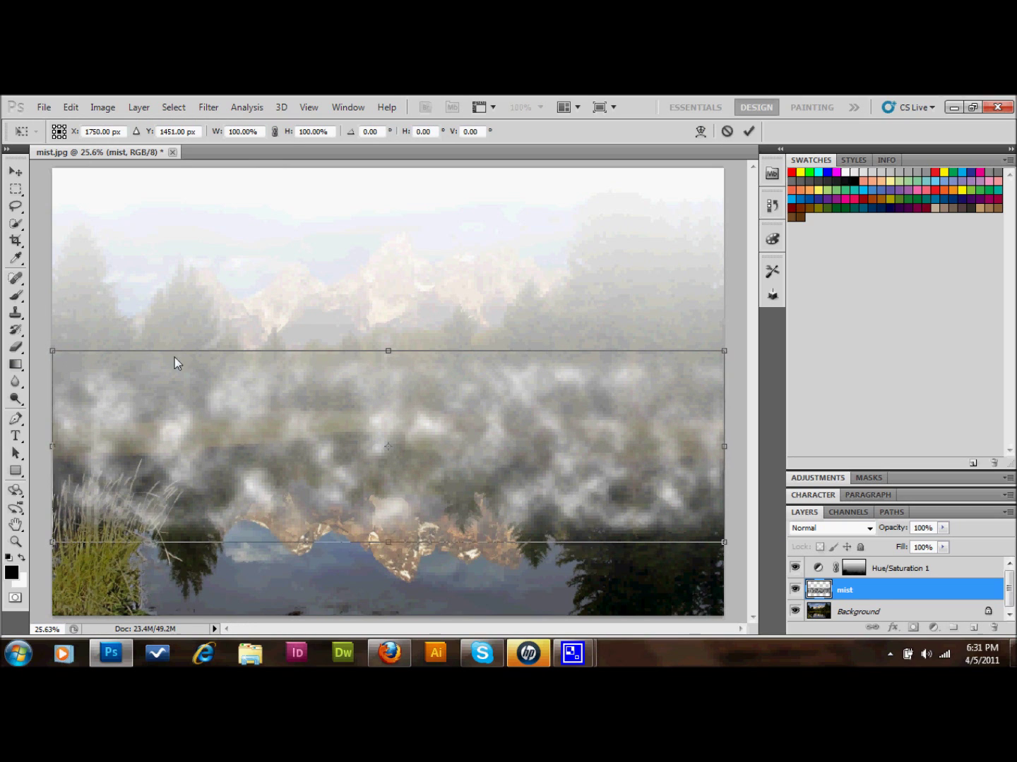
pyautogui.moveTo(55, 351); pyautogui.dragTo(149, 406)
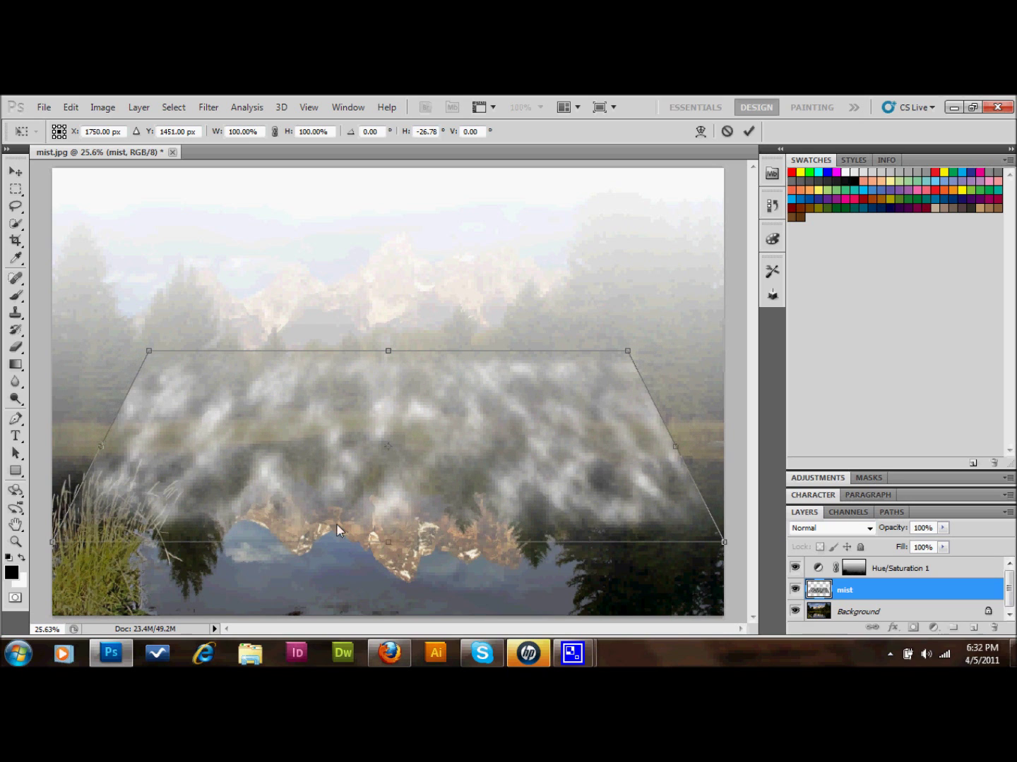
pyautogui.moveTo(729, 545); pyautogui.dragTo(757, 600)
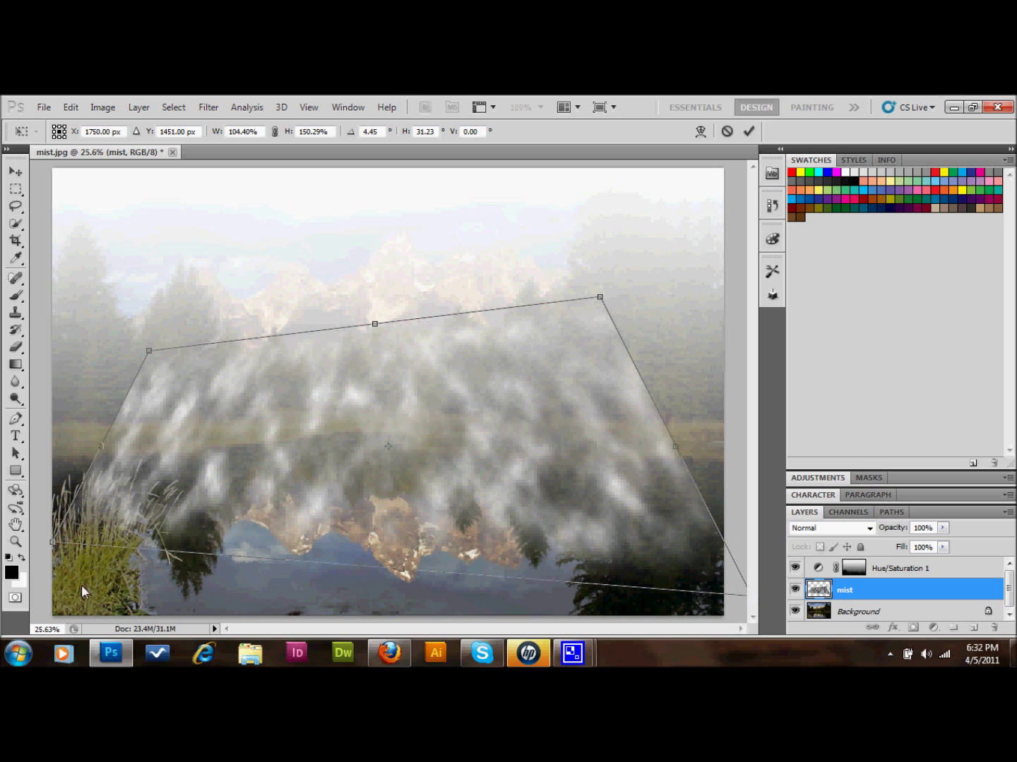
pyautogui.moveTo(54, 543); pyautogui.dragTo(49, 614)
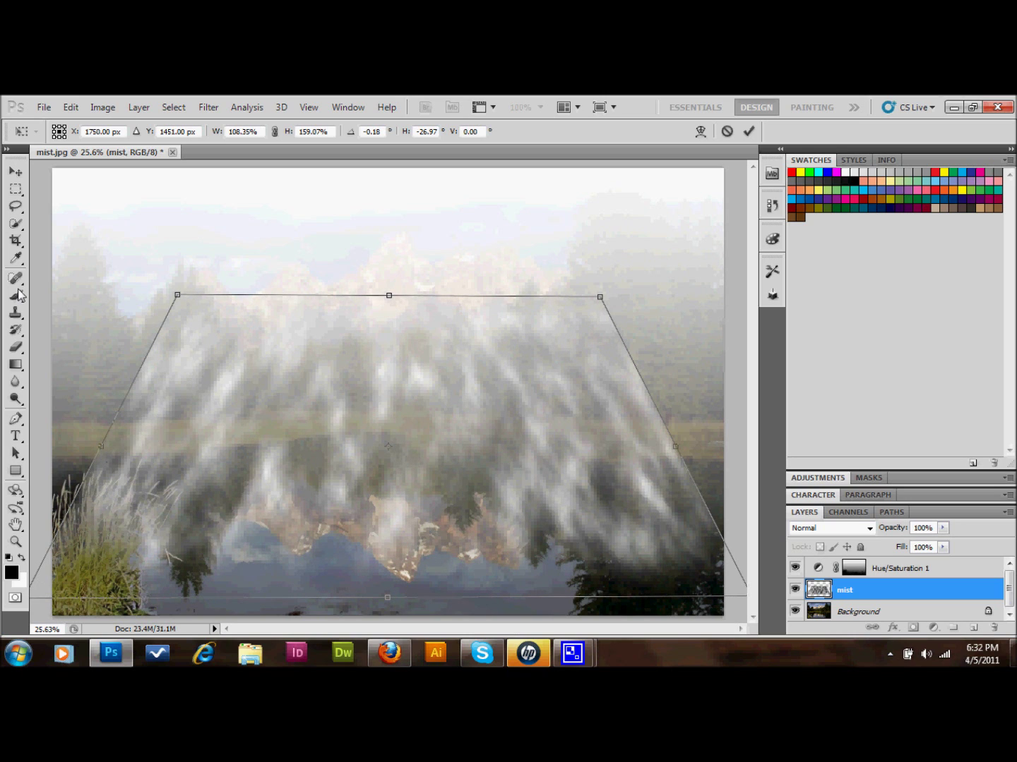
pyautogui.click(15, 172)
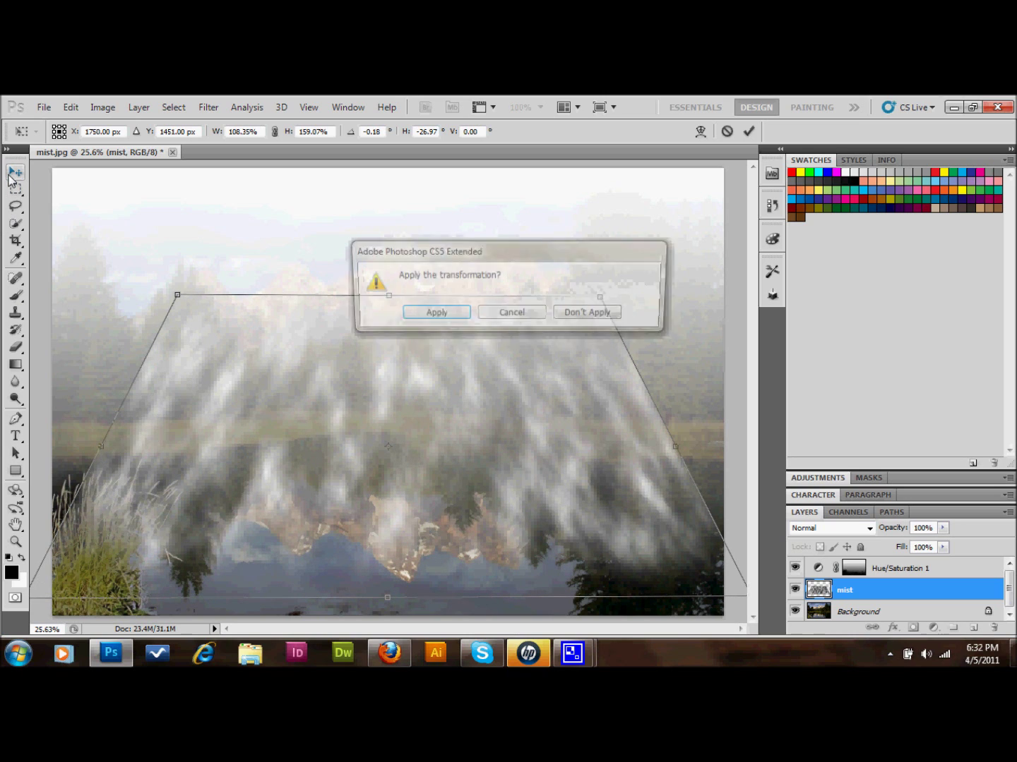
pyautogui.click(446, 312)
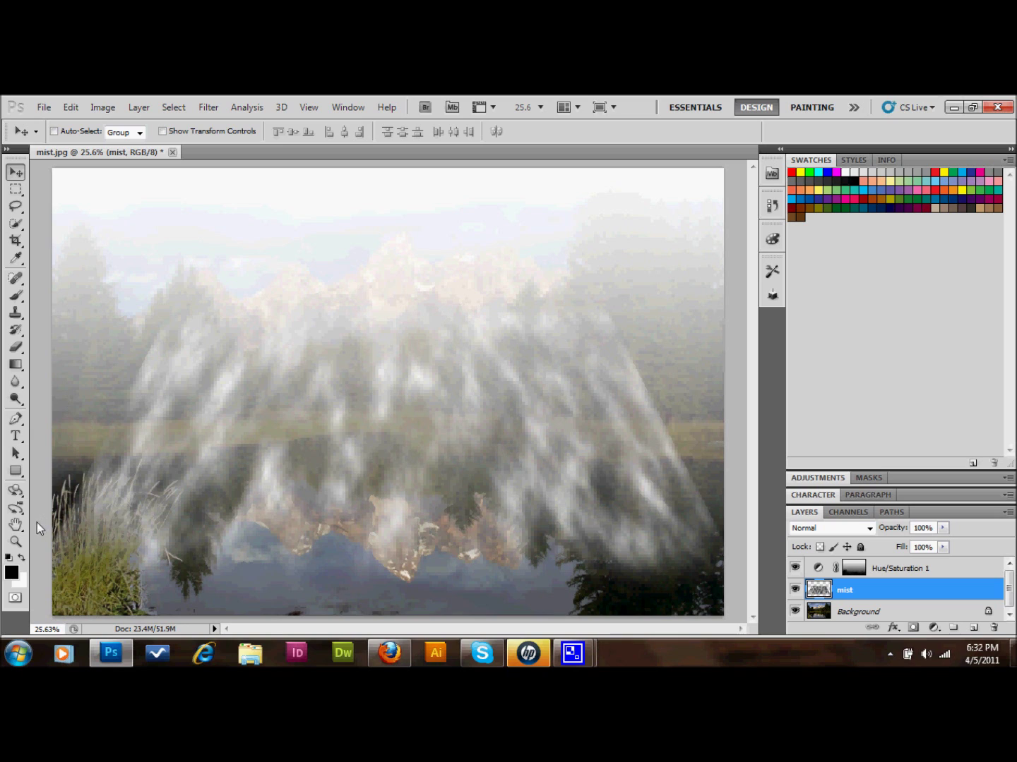
# Zoom out to 12.5% and scale the mist layer up to about 121%, committing the transform
pyautogui.click(17, 542)
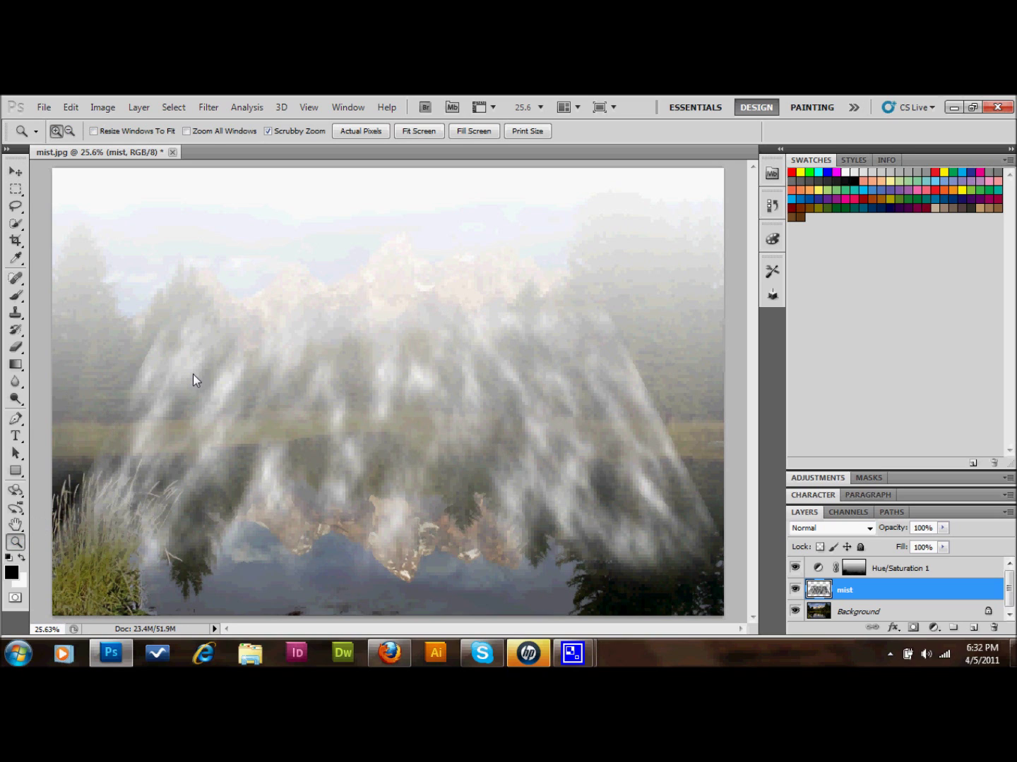
pyautogui.keyDown('alt'); pyautogui.click(240, 368); pyautogui.keyUp('alt')
pyautogui.keyDown('alt'); pyautogui.click(240, 365); pyautogui.keyUp('alt')
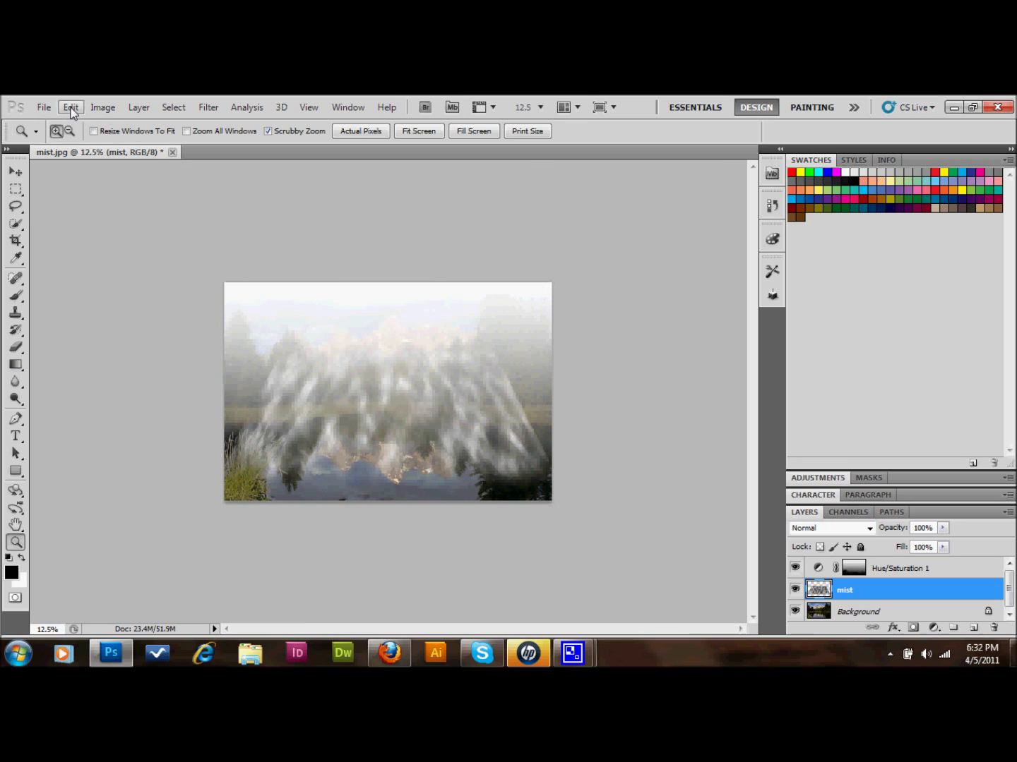
pyautogui.click(71, 109)
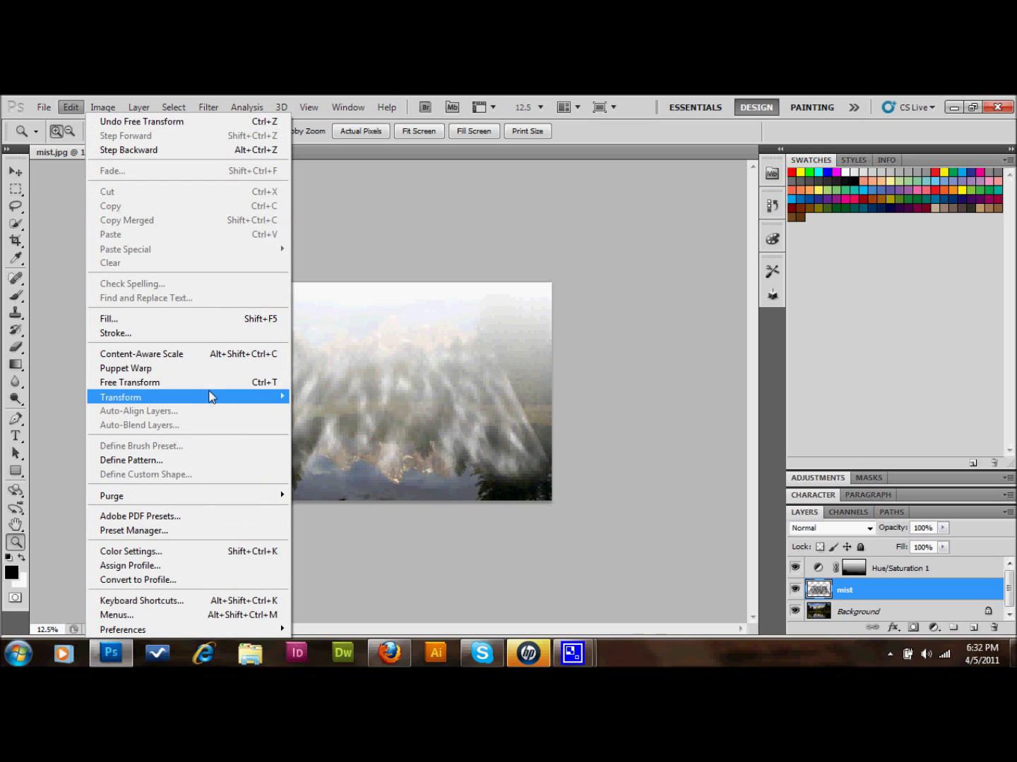
pyautogui.moveTo(210, 398)
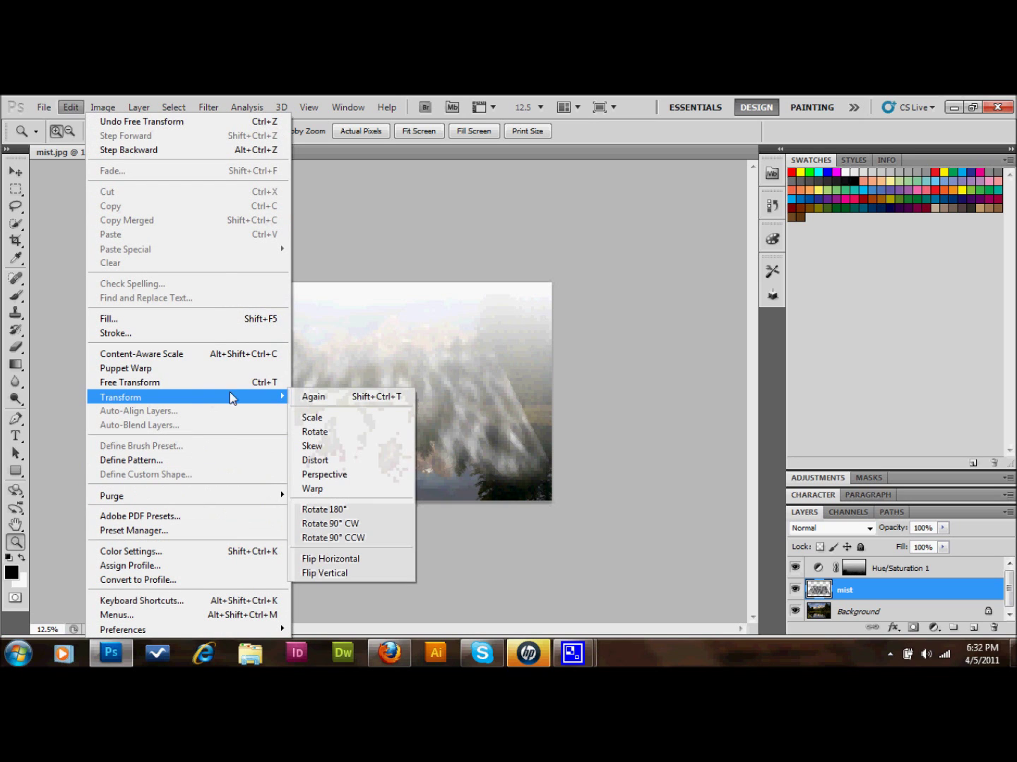
pyautogui.click(331, 419)
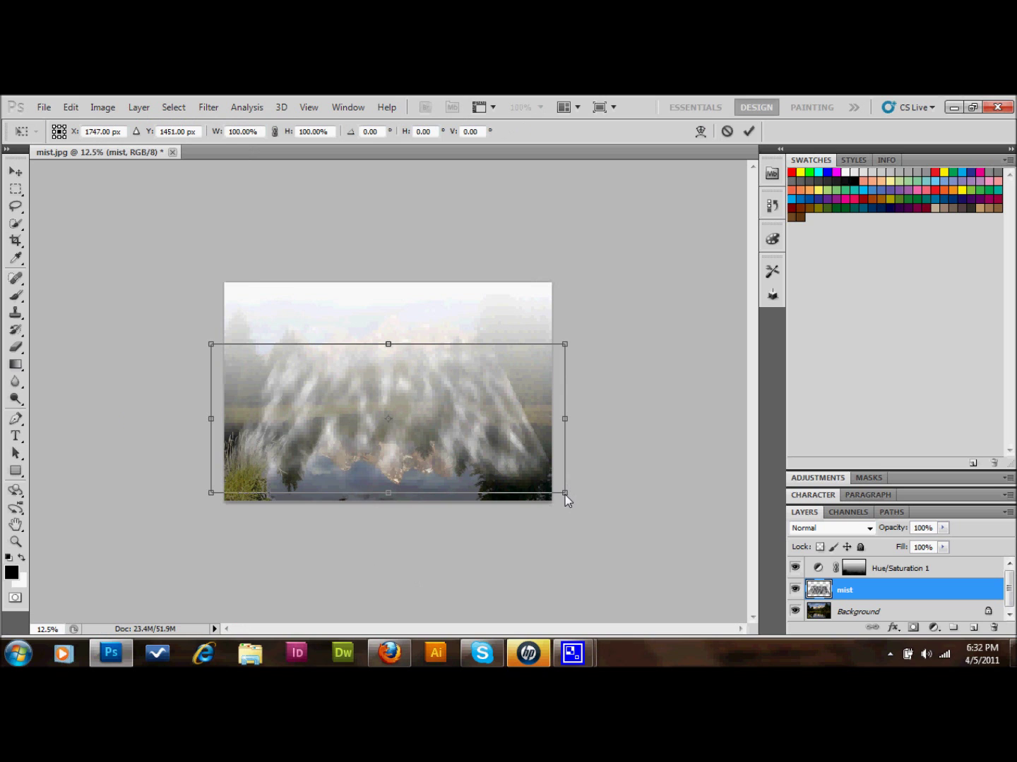
pyautogui.moveTo(565, 493)
pyautogui.mouseDown()
pyautogui.moveTo(594, 528)
pyautogui.moveTo(573, 517)
pyautogui.mouseUp()
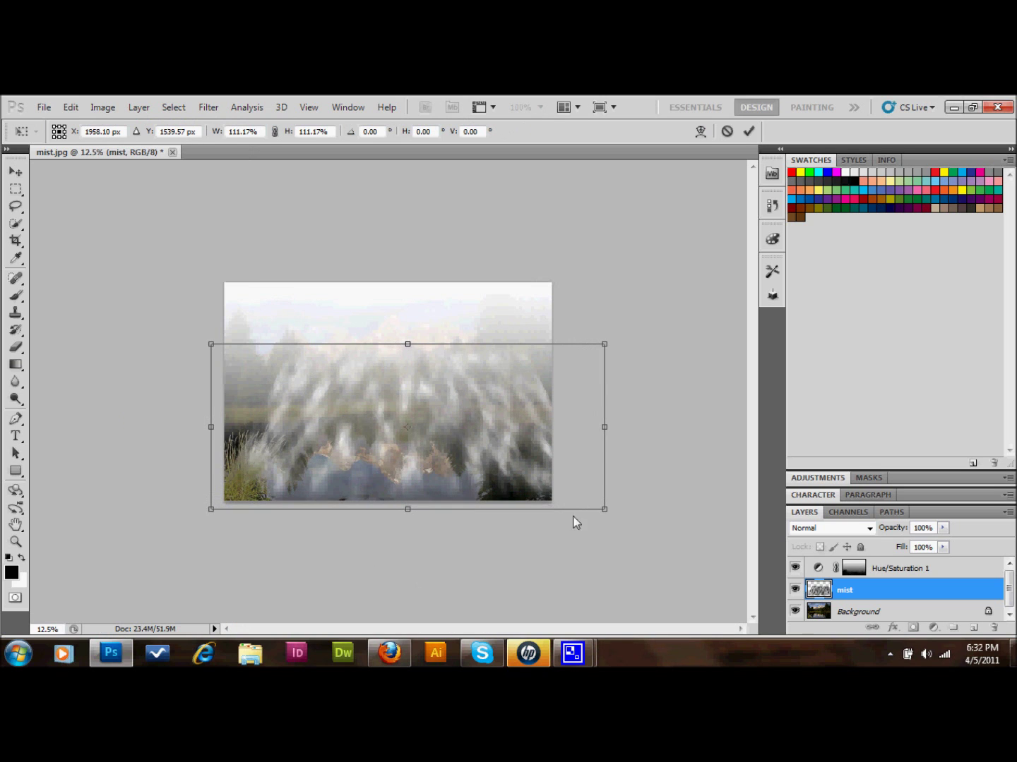
pyautogui.moveTo(208, 349); pyautogui.dragTo(176, 330)
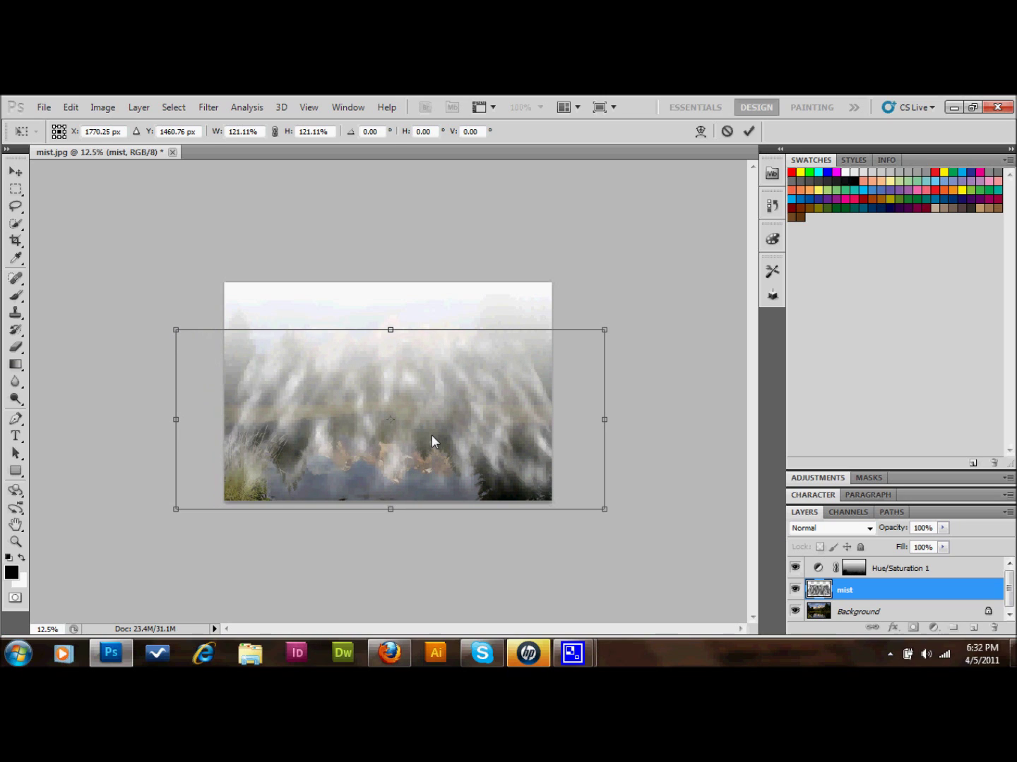
pyautogui.press('Return')
pyautogui.press('z')
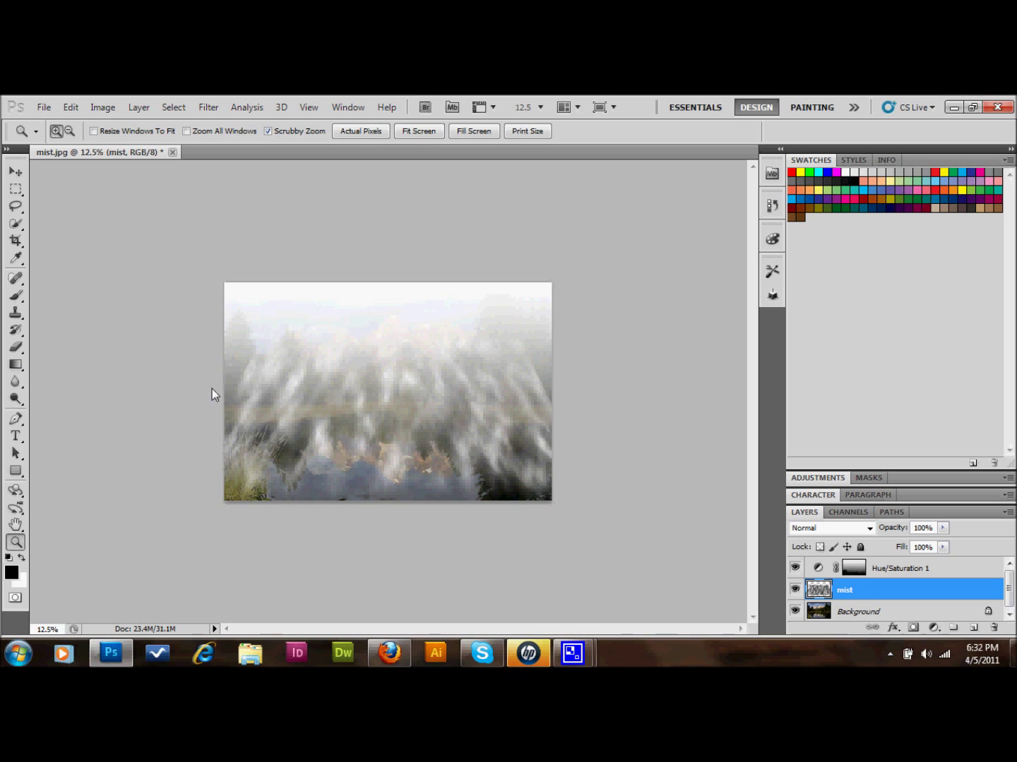
pyautogui.click(15, 171)
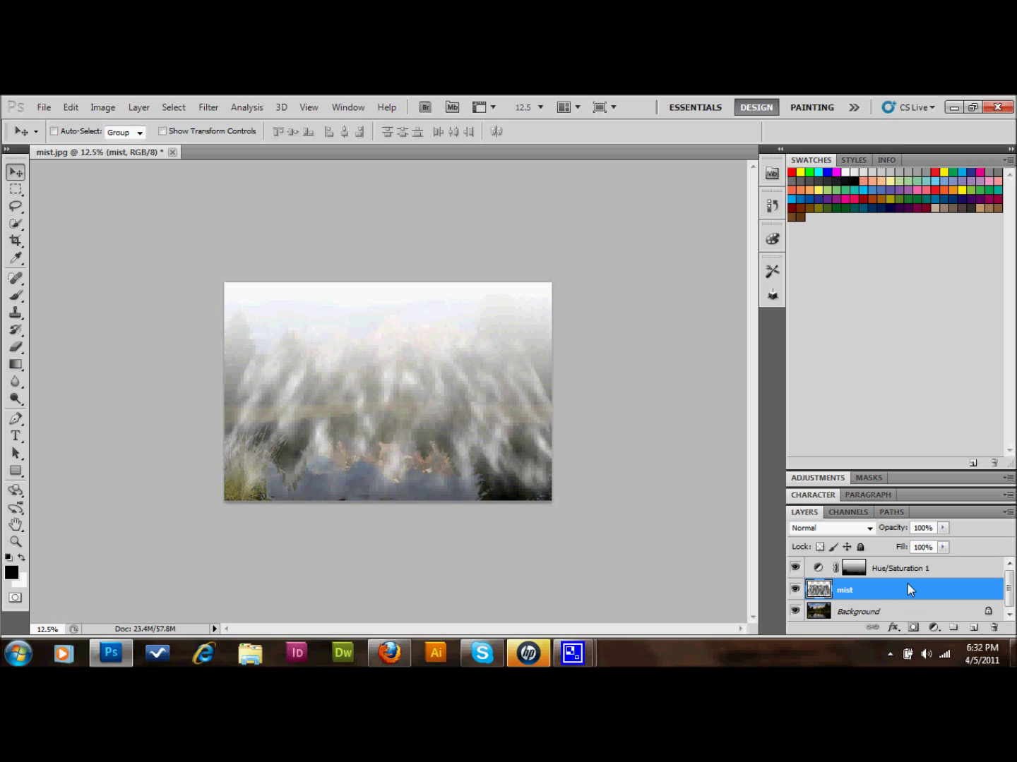
# Add a white layer mask to the mist layer and zoom the view in to 25%
pyautogui.click(913, 627)
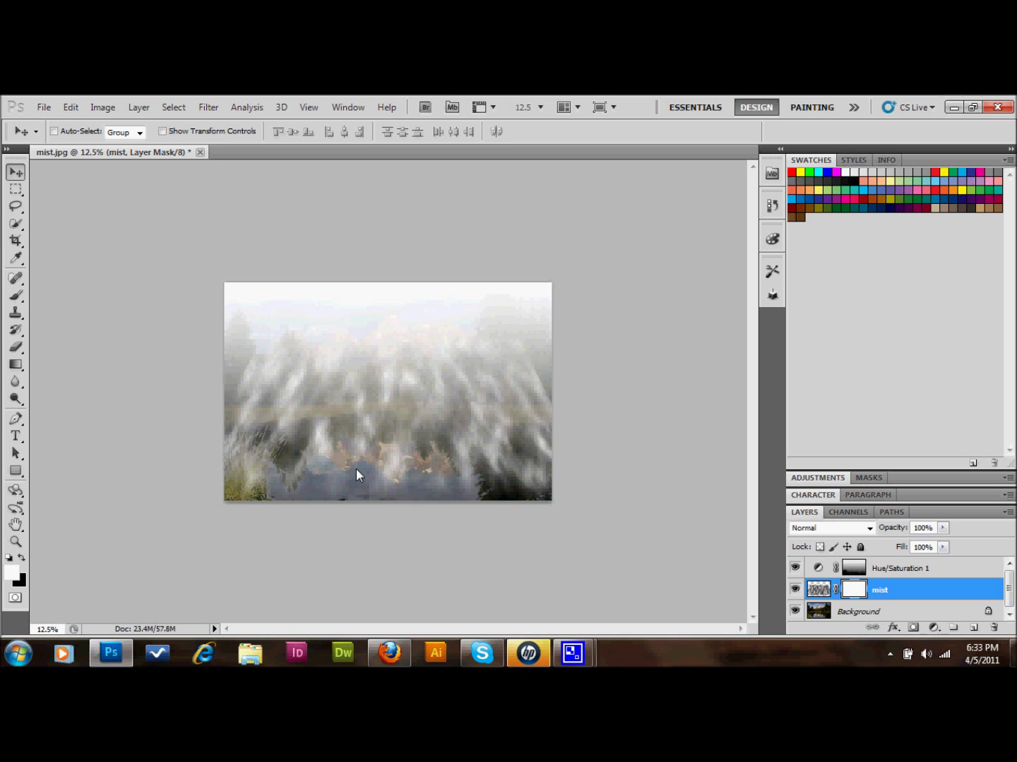
pyautogui.hotkey('ctrl', '+')
pyautogui.hotkey('ctrl', '+')
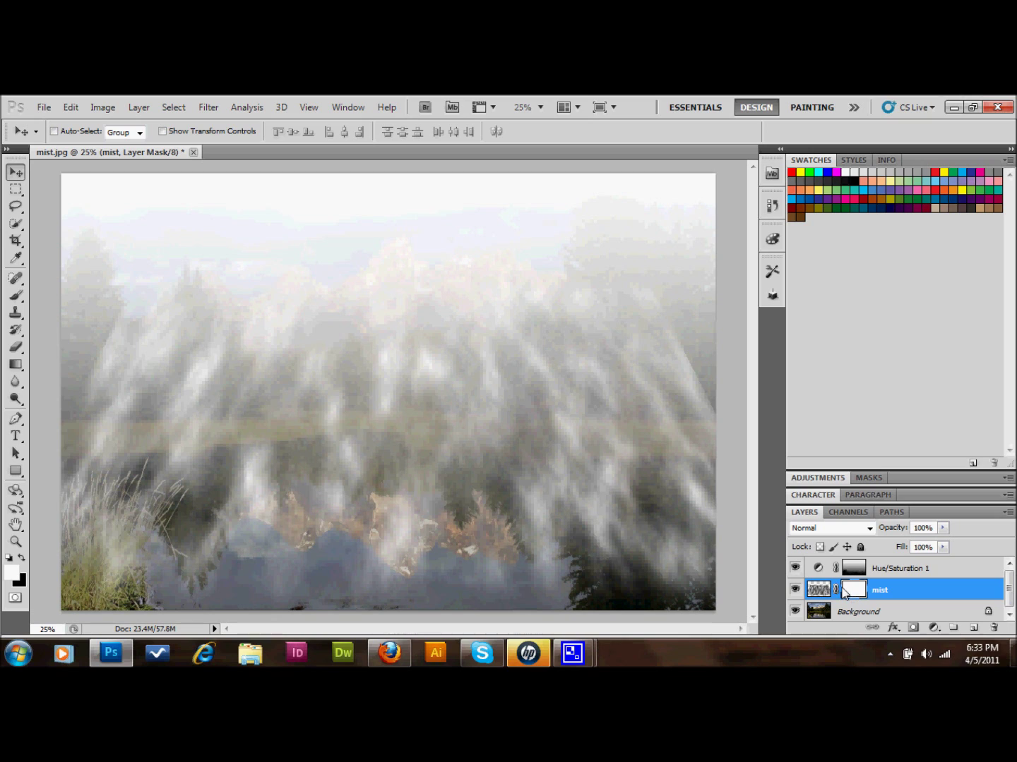
# Switch to the Eraser at size 1100 and erase mist streaks over the left trees
pyautogui.click(16, 349)
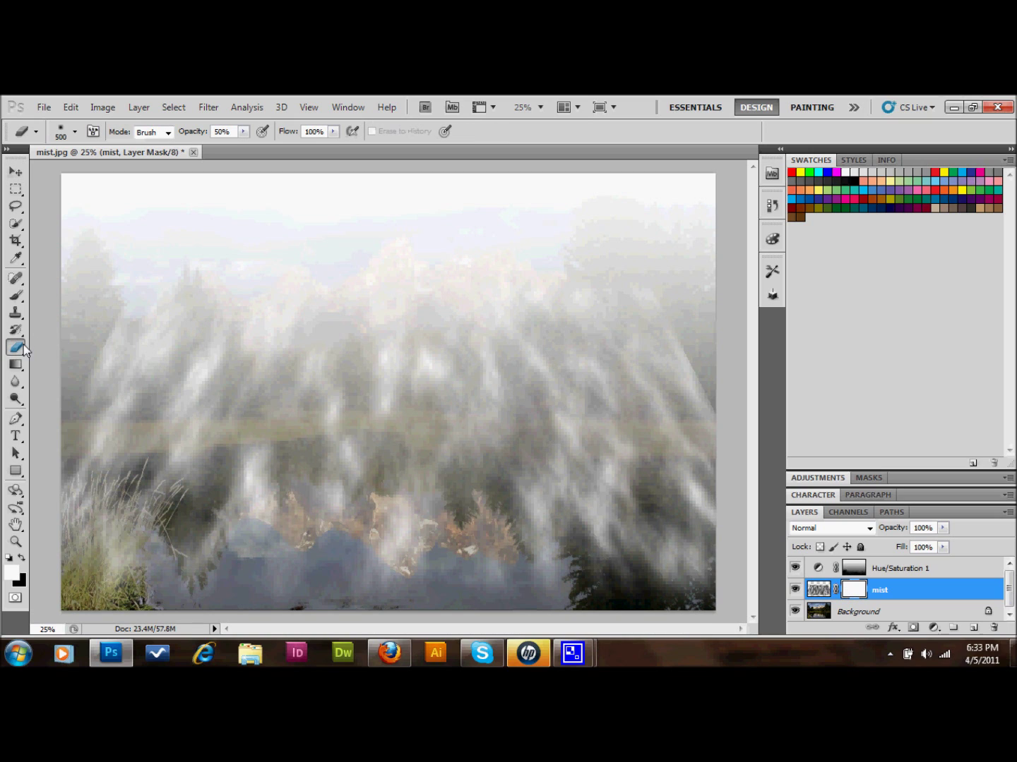
pyautogui.press(']')
pyautogui.press(']')
pyautogui.press(']')
pyautogui.press(']')
pyautogui.press(']')
pyautogui.press(']')
pyautogui.click(117, 303)
pyautogui.moveTo(117, 315)
pyautogui.mouseDown()
pyautogui.moveTo(88, 352)
pyautogui.moveTo(163, 343)
pyautogui.moveTo(188, 376)
pyautogui.moveTo(234, 347)
pyautogui.mouseUp()
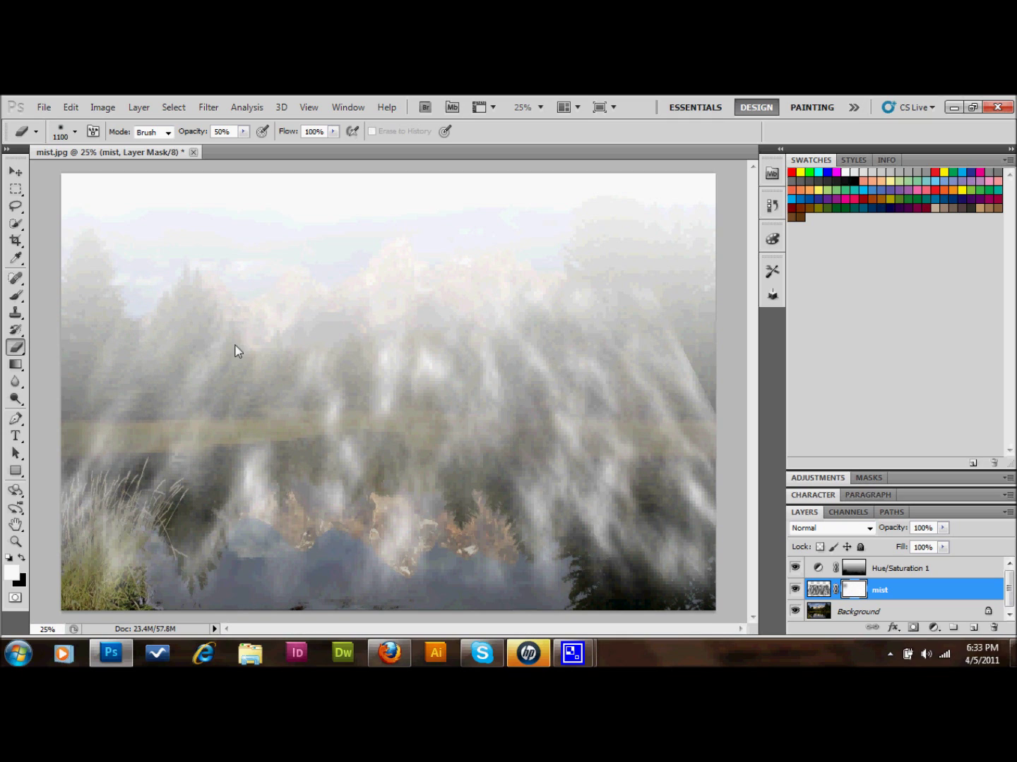
# At 100% opacity, hide the mist streaks over the left and middle trees
pyautogui.click(226, 135)
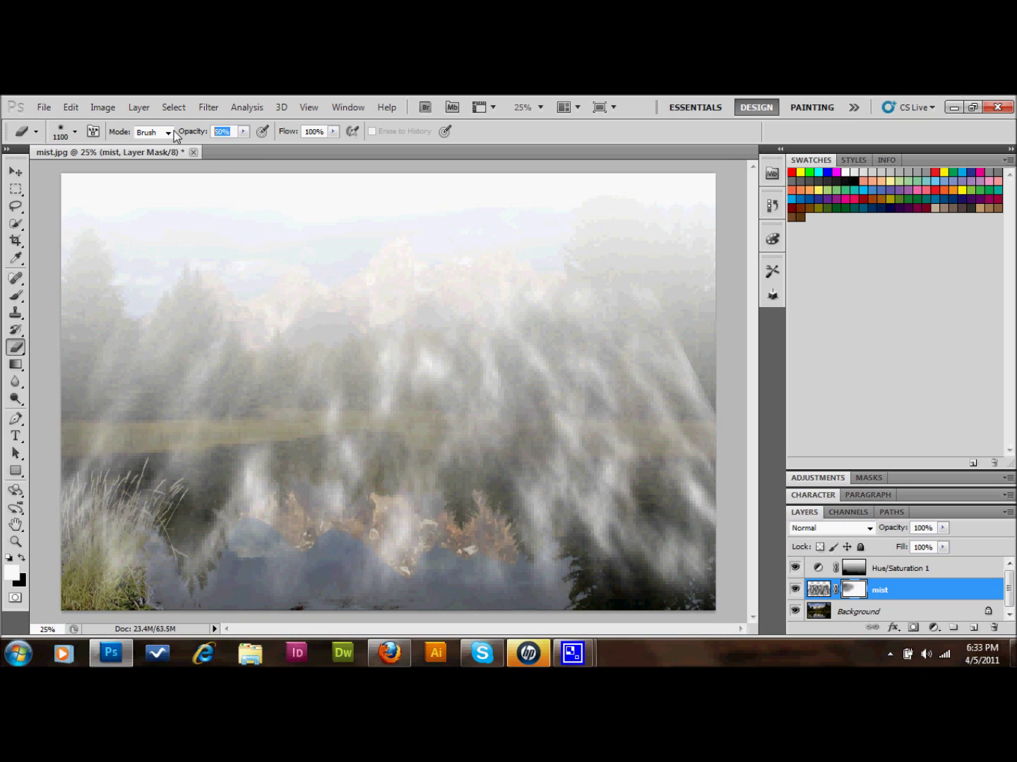
pyautogui.write('10')
pyautogui.press('Return')
pyautogui.moveTo(190, 137); pyautogui.dragTo(214, 137)
pyautogui.moveTo(213, 317)
pyautogui.mouseDown()
pyautogui.moveTo(124, 349)
pyautogui.moveTo(200, 349)
pyautogui.mouseUp()
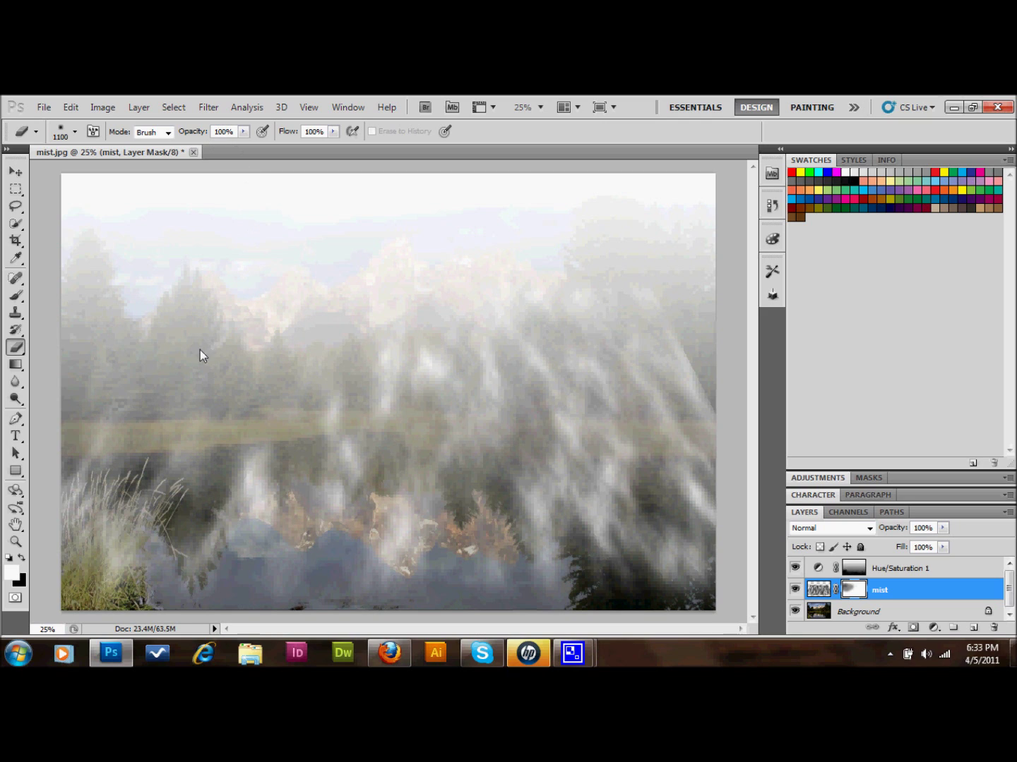
pyautogui.moveTo(304, 325)
pyautogui.mouseDown()
pyautogui.moveTo(396, 337)
pyautogui.moveTo(573, 324)
pyautogui.moveTo(716, 338)
pyautogui.moveTo(700, 352)
pyautogui.moveTo(624, 356)
pyautogui.moveTo(673, 365)
pyautogui.moveTo(426, 325)
pyautogui.mouseUp()
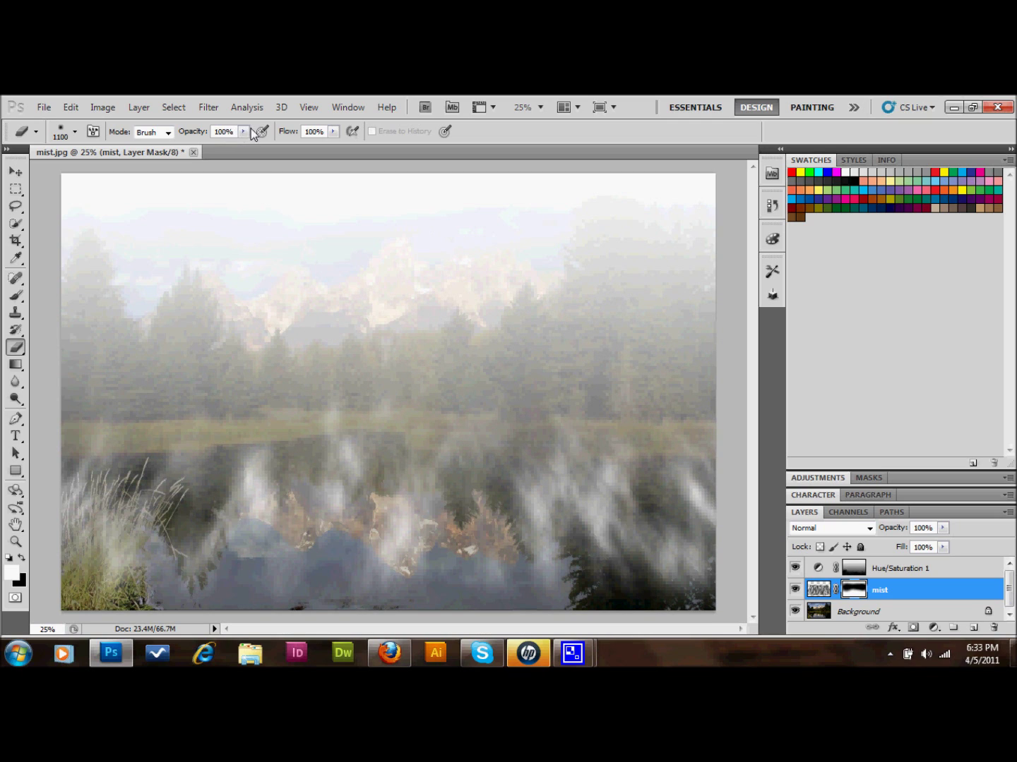
# At 30% opacity, thin the mist over the water, reflection and grass
pyautogui.click(223, 132)
pyautogui.write('30')
pyautogui.moveTo(679, 577); pyautogui.dragTo(449, 576)
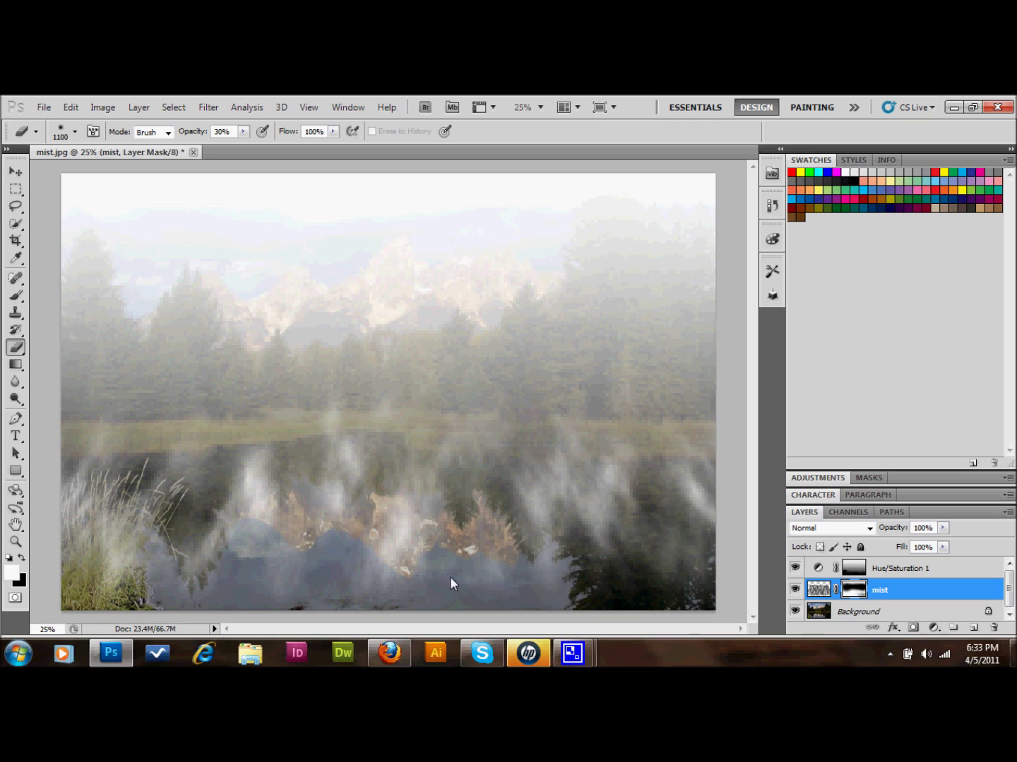
pyautogui.moveTo(317, 561); pyautogui.dragTo(97, 544)
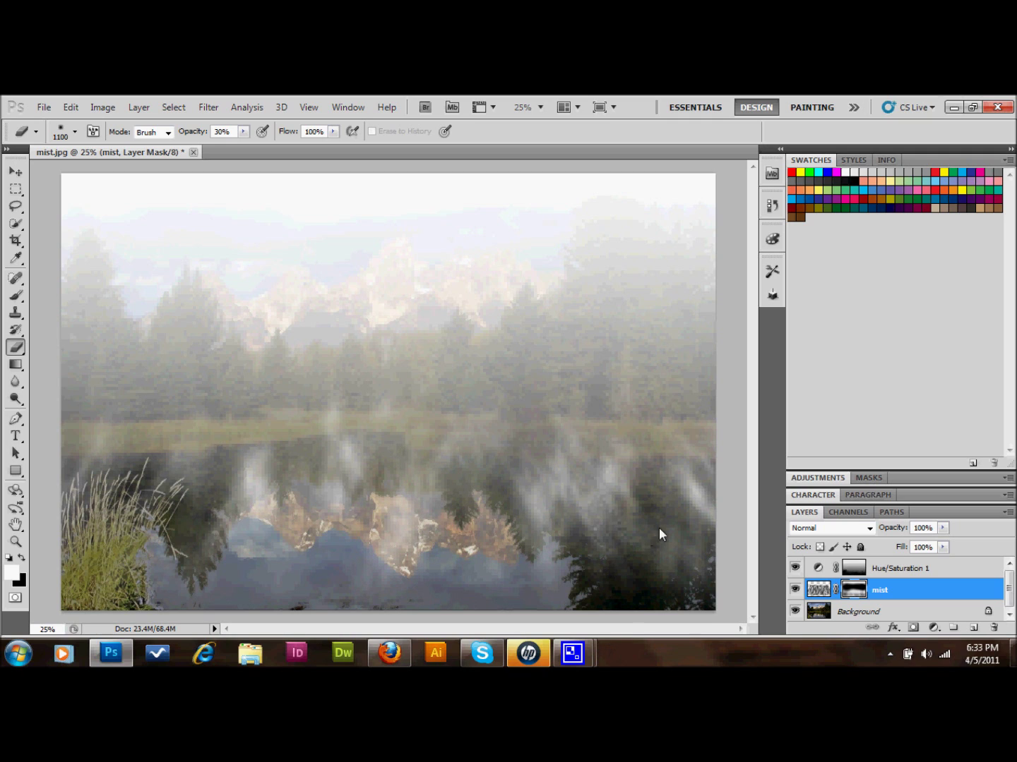
pyautogui.moveTo(659, 529)
pyautogui.mouseDown()
pyautogui.moveTo(676, 537)
pyautogui.moveTo(669, 586)
pyautogui.moveTo(589, 554)
pyautogui.moveTo(477, 566)
pyautogui.mouseUp()
pyautogui.moveTo(322, 536); pyautogui.dragTo(283, 494)
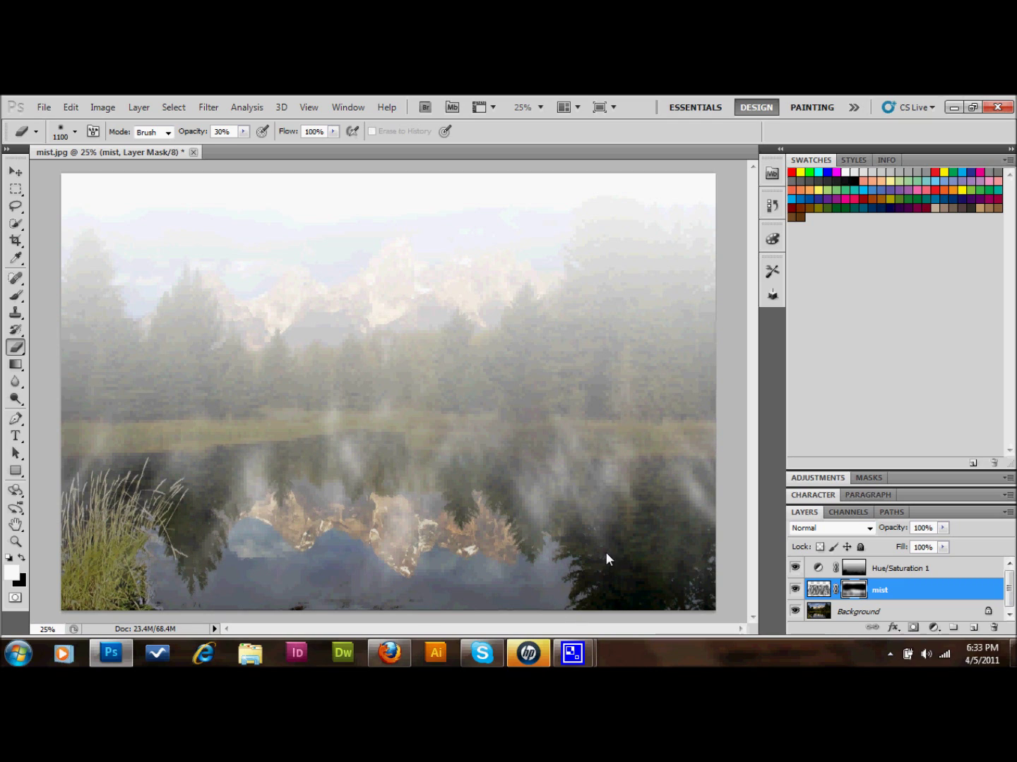
pyautogui.moveTo(607, 558); pyautogui.dragTo(541, 506)
pyautogui.moveTo(137, 572); pyautogui.dragTo(119, 569)
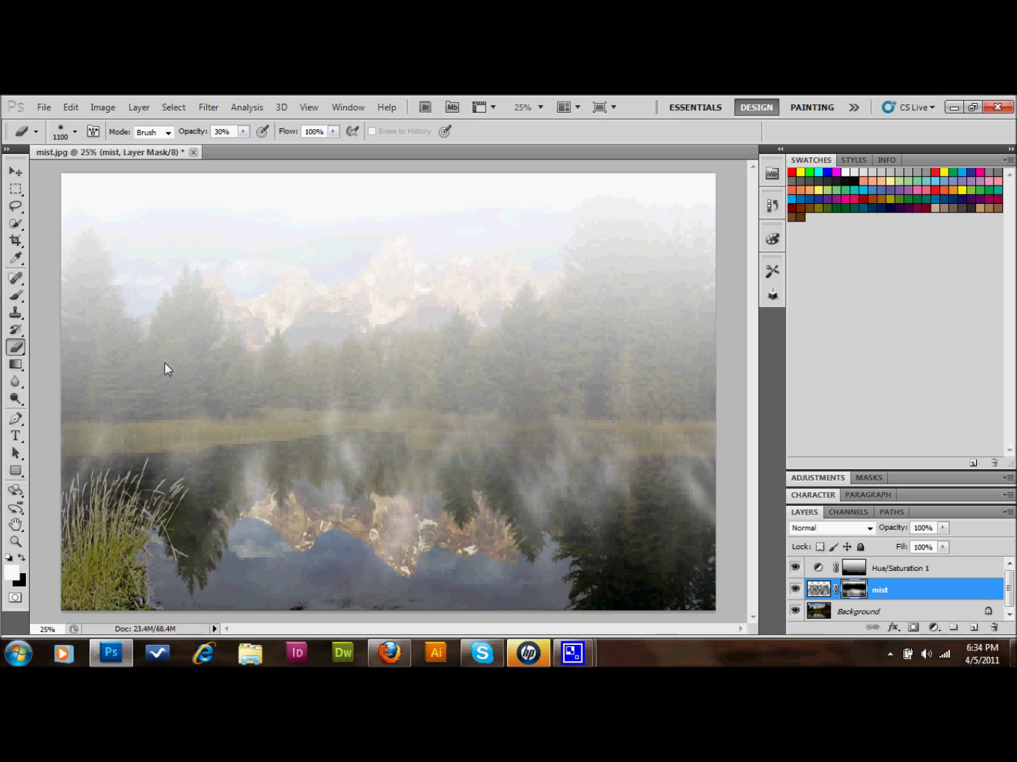
pyautogui.click(855, 569)
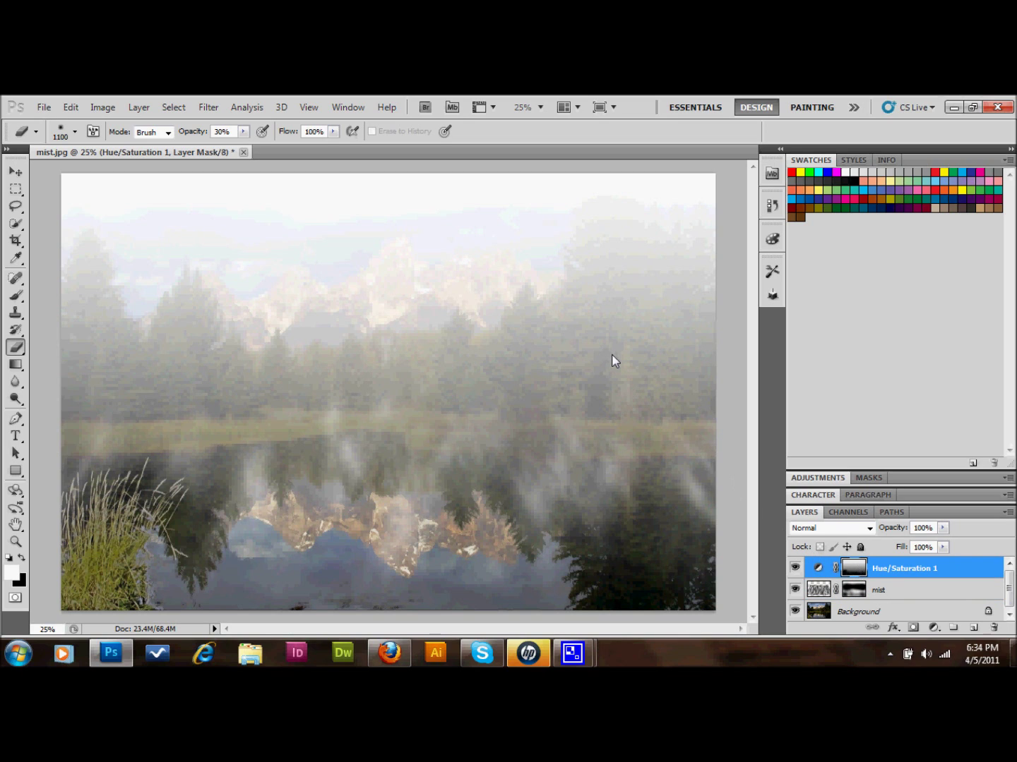
# With a 600 brush on the Hue/Saturation 1 mask, reveal the left, central and right trees through the haze
pyautogui.press('[')
pyautogui.press('[')
pyautogui.press('[')
pyautogui.press('[')
pyautogui.press('[')
pyautogui.click(630, 356)
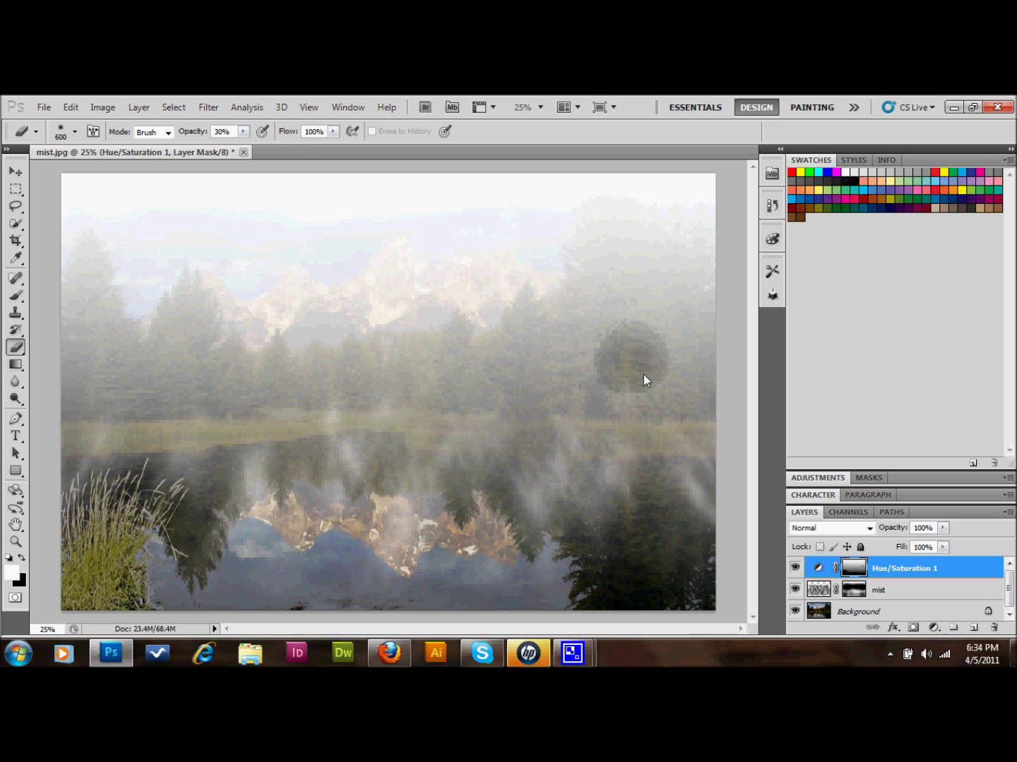
pyautogui.moveTo(677, 391)
pyautogui.mouseDown()
pyautogui.moveTo(654, 372)
pyautogui.moveTo(622, 317)
pyautogui.mouseUp()
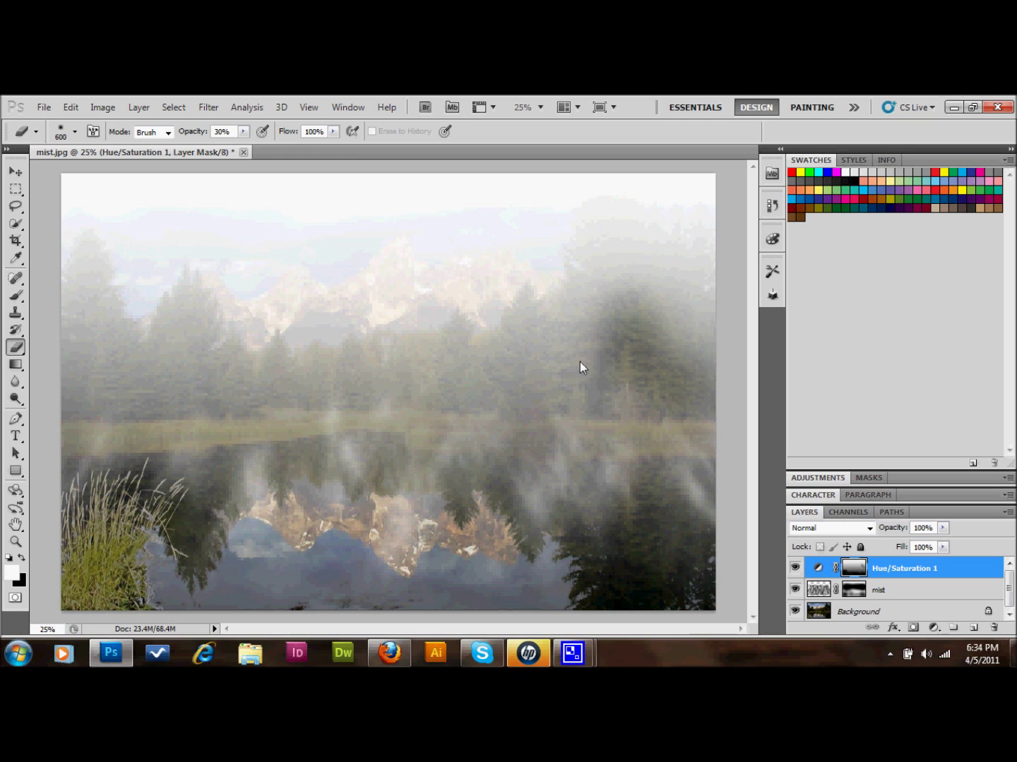
pyautogui.moveTo(580, 362)
pyautogui.mouseDown()
pyautogui.moveTo(546, 383)
pyautogui.moveTo(565, 359)
pyautogui.mouseUp()
pyautogui.moveTo(487, 391); pyautogui.dragTo(480, 339)
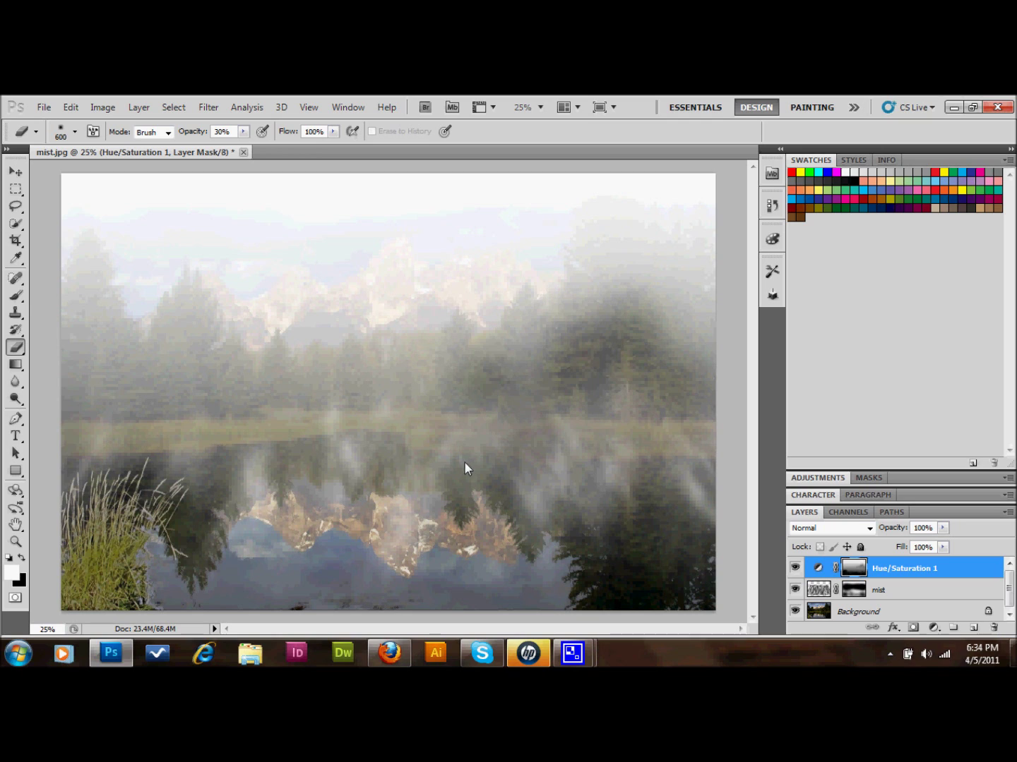
pyautogui.moveTo(208, 360)
pyautogui.mouseDown()
pyautogui.moveTo(198, 409)
pyautogui.moveTo(230, 408)
pyautogui.moveTo(79, 377)
pyautogui.moveTo(154, 390)
pyautogui.moveTo(220, 423)
pyautogui.mouseUp()
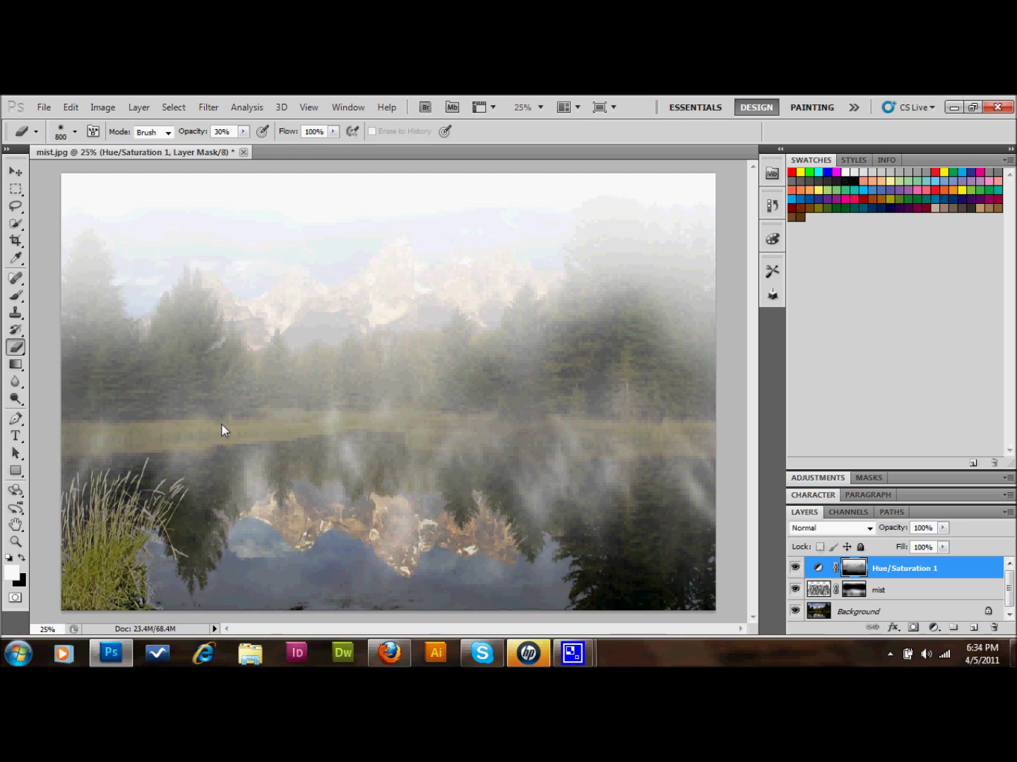
pyautogui.click(151, 431)
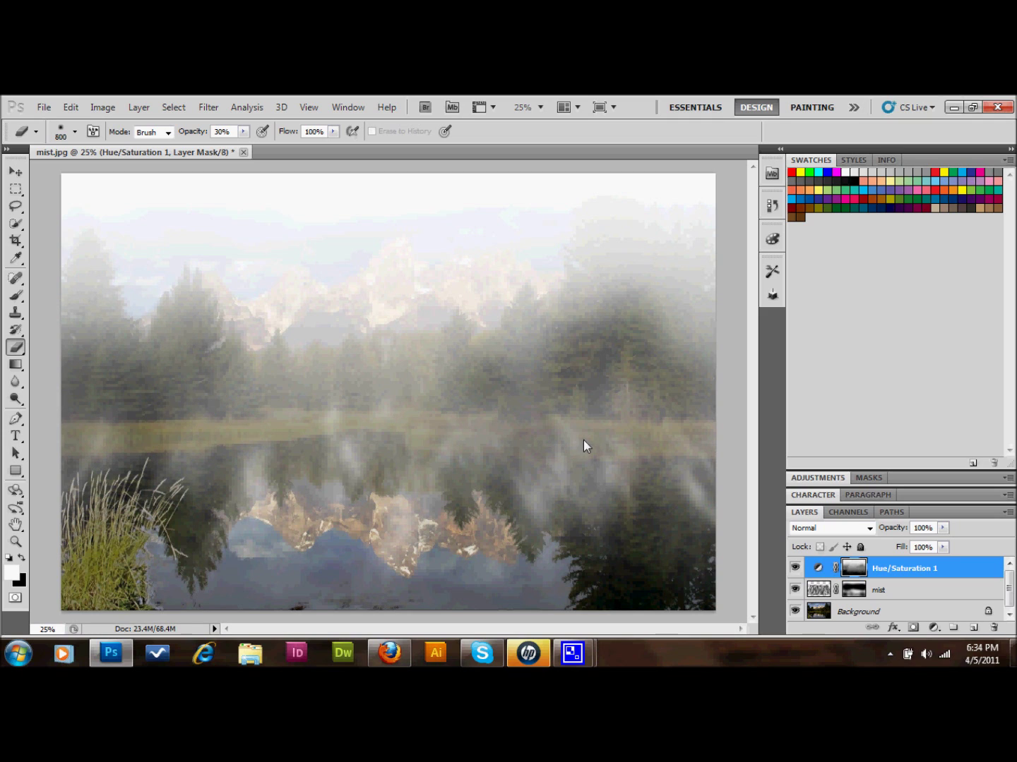
pyautogui.click(595, 425)
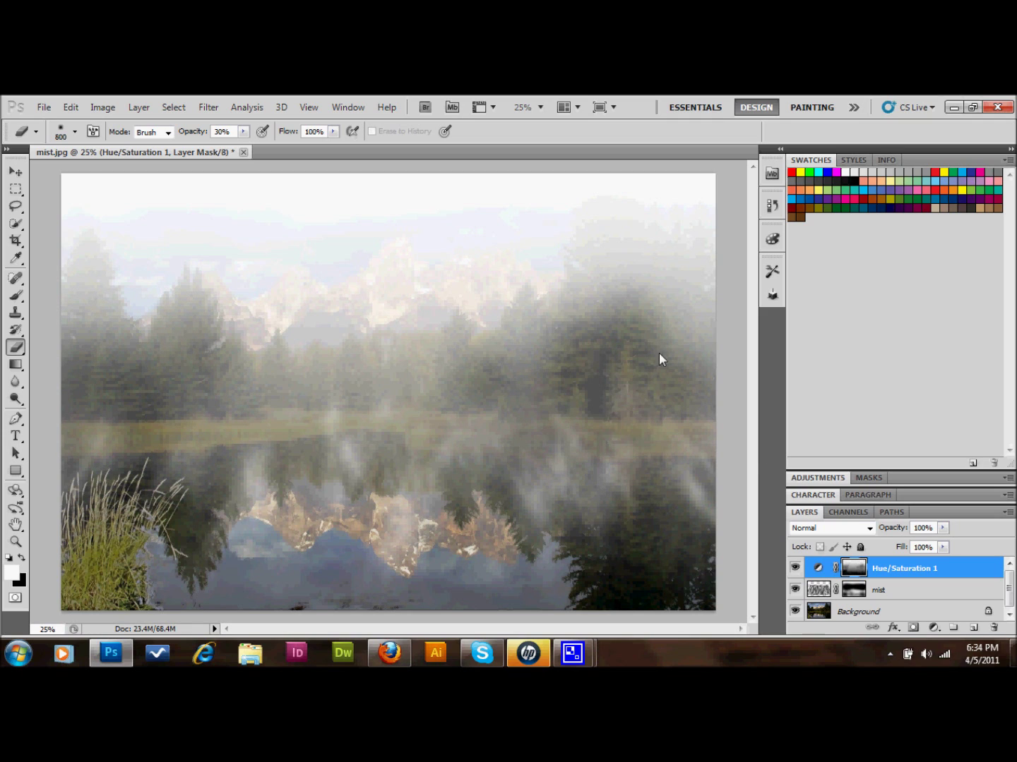
pyautogui.click(630, 264)
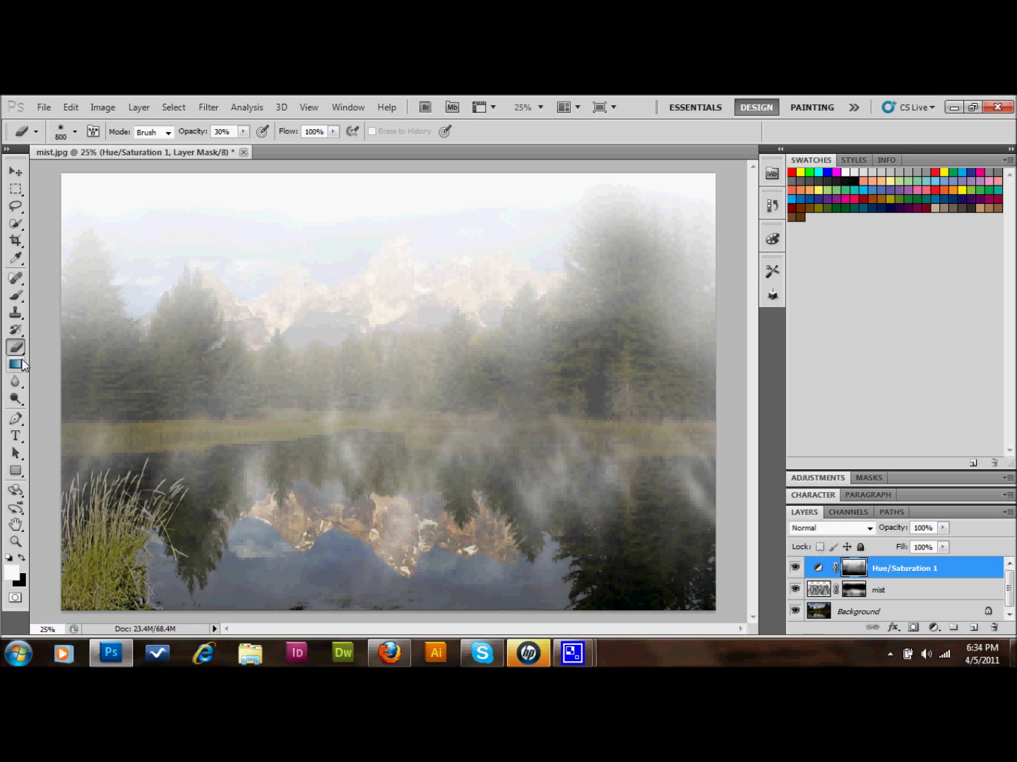
pyautogui.click(78, 257)
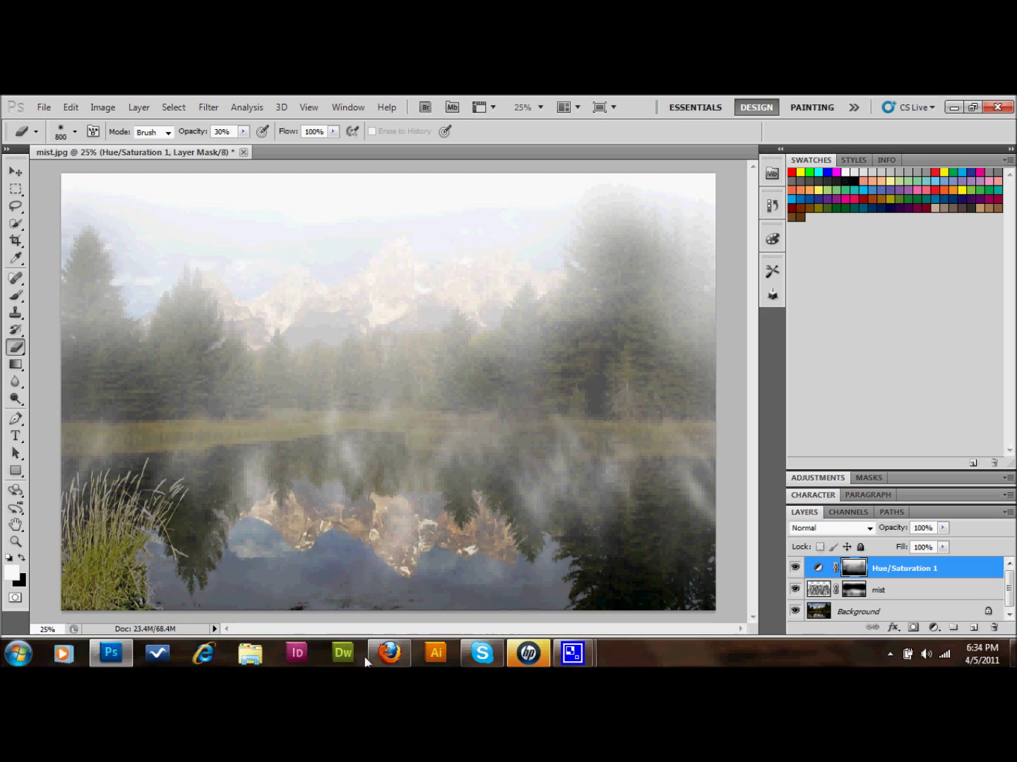